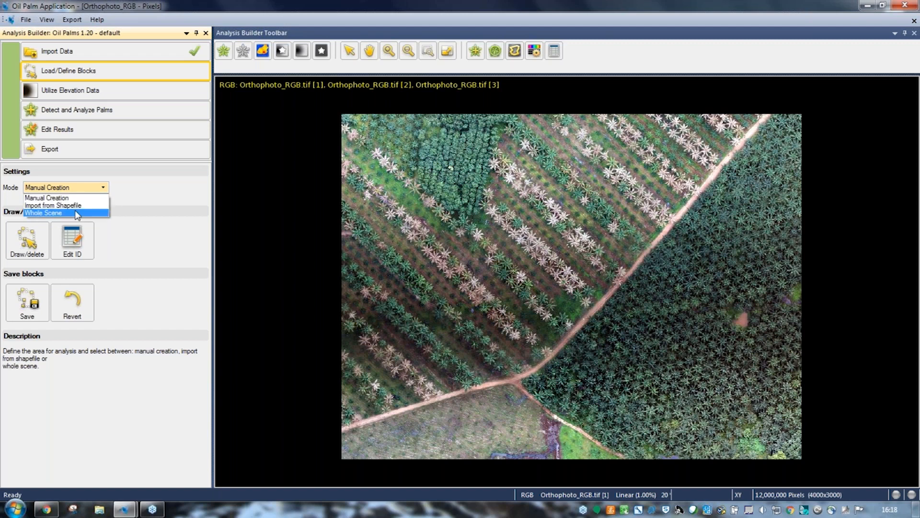
- Import the analysis blocks from the shapefile Blocks.shp and save them
key(Up)
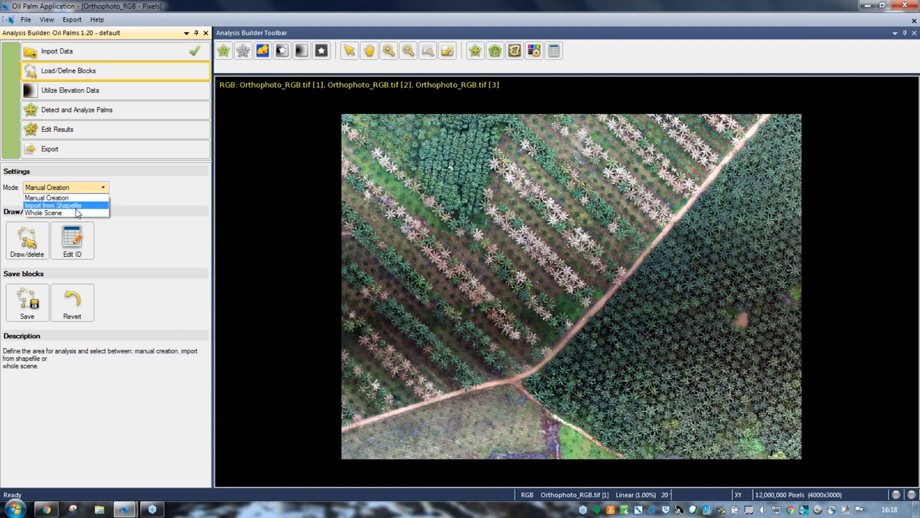
key(Return)
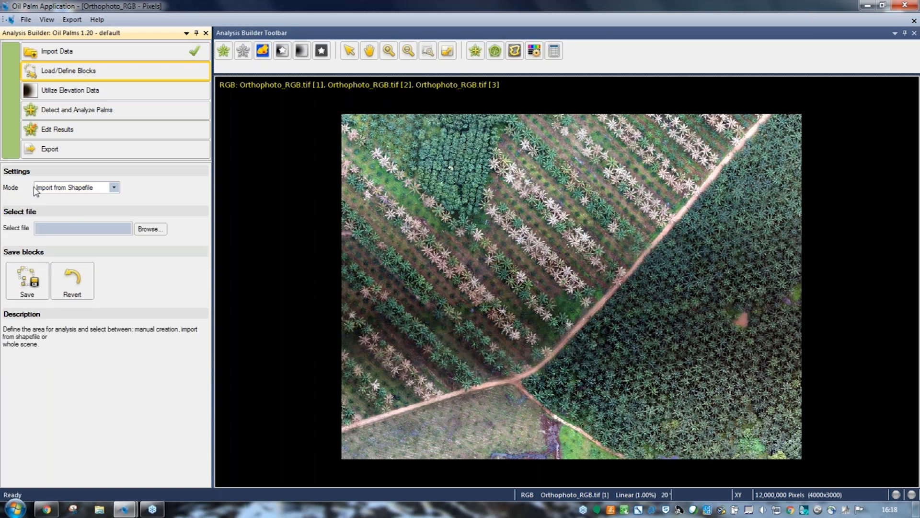
click(150, 229)
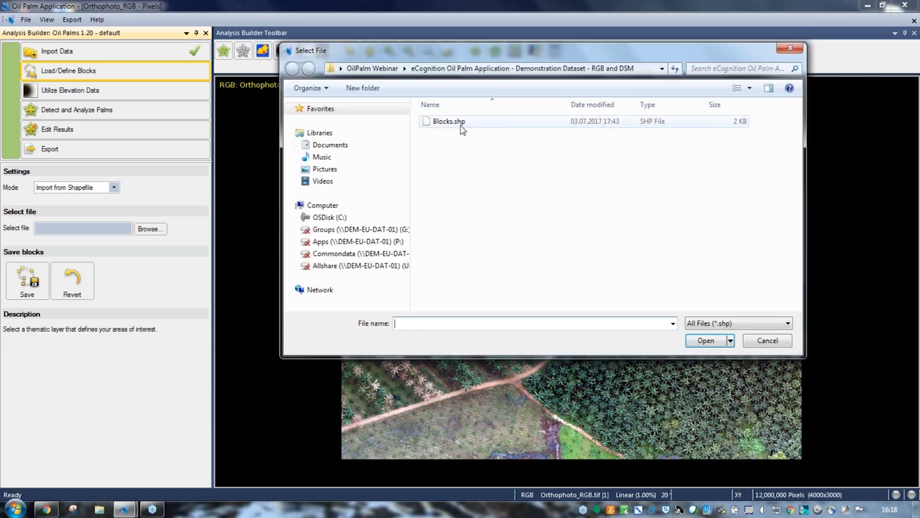
click(459, 122)
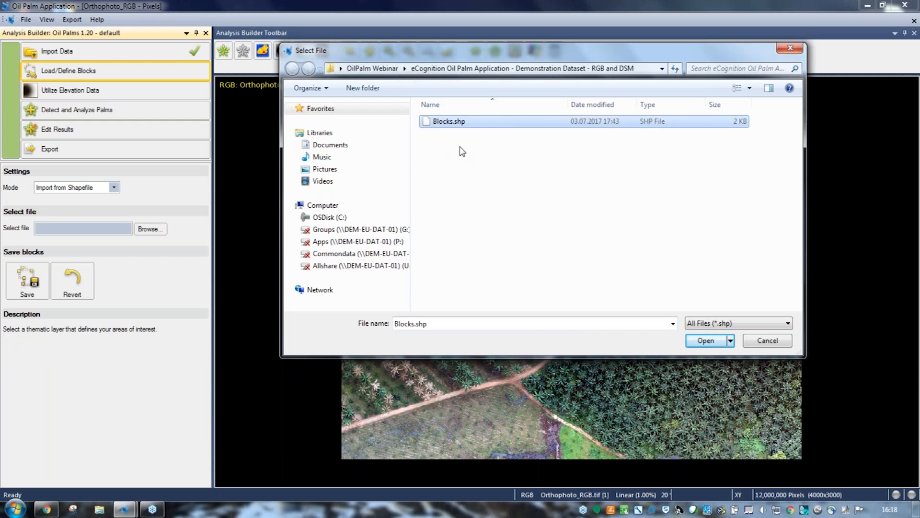
click(724, 340)
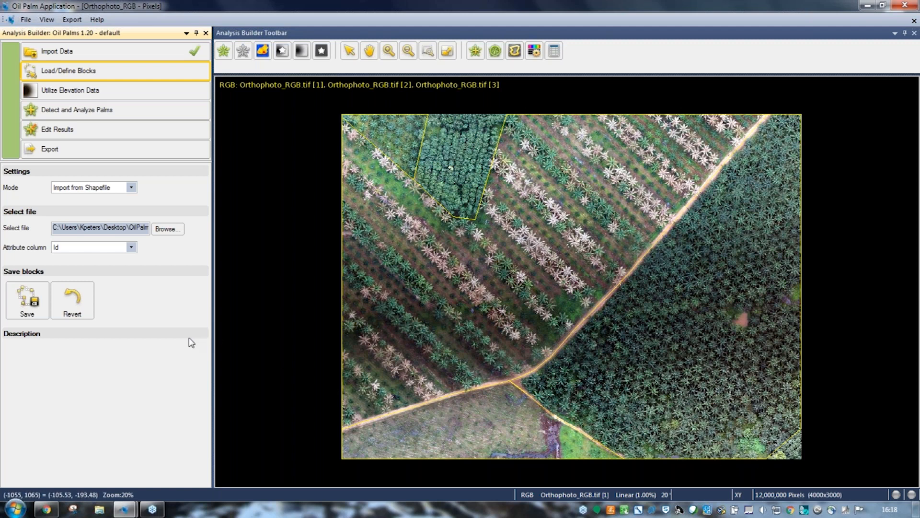
click(34, 301)
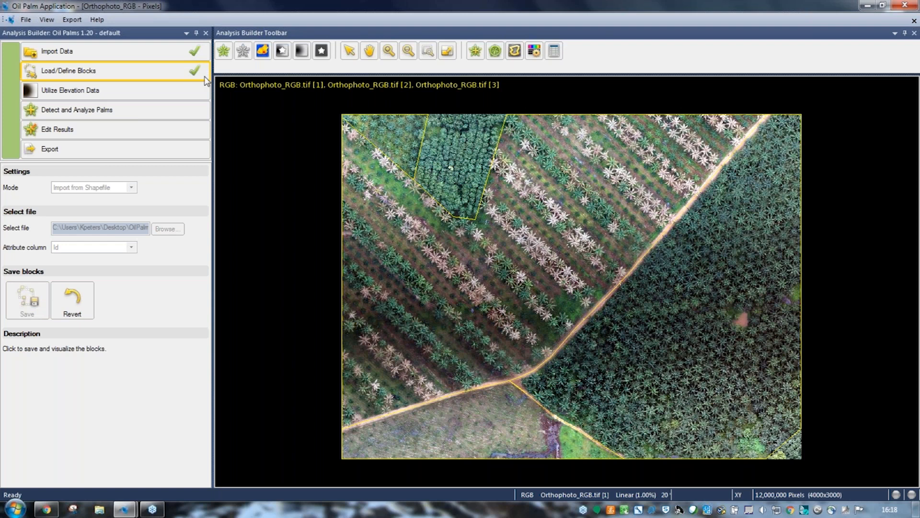
- Save the elevation data stage with the approach Continue without DSM/DTM
click(166, 95)
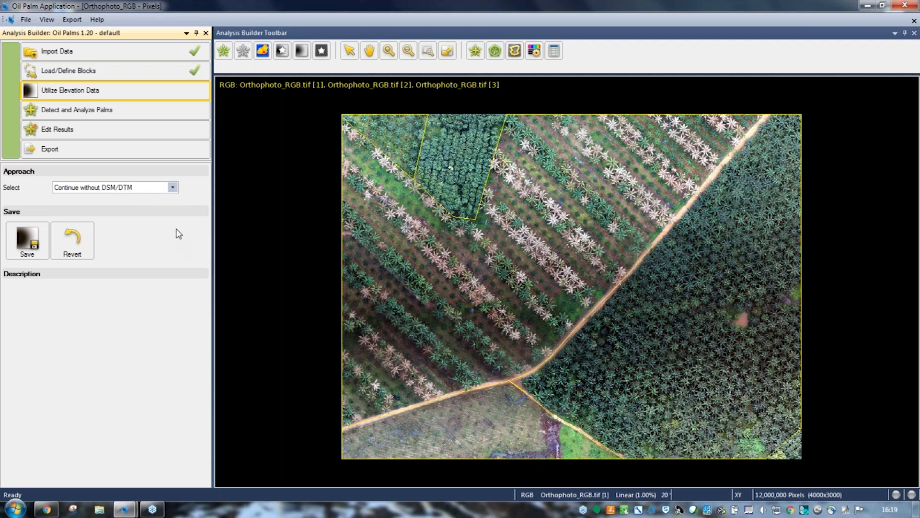
click(27, 244)
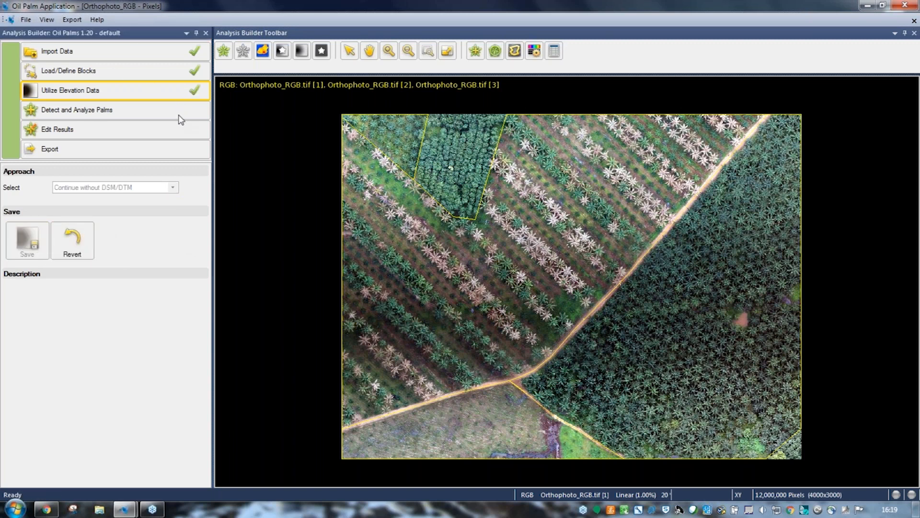
- Set up palm detection with Orthophoto_RGB.tif [2] as the green band and a sensitivity of 0.7
click(182, 116)
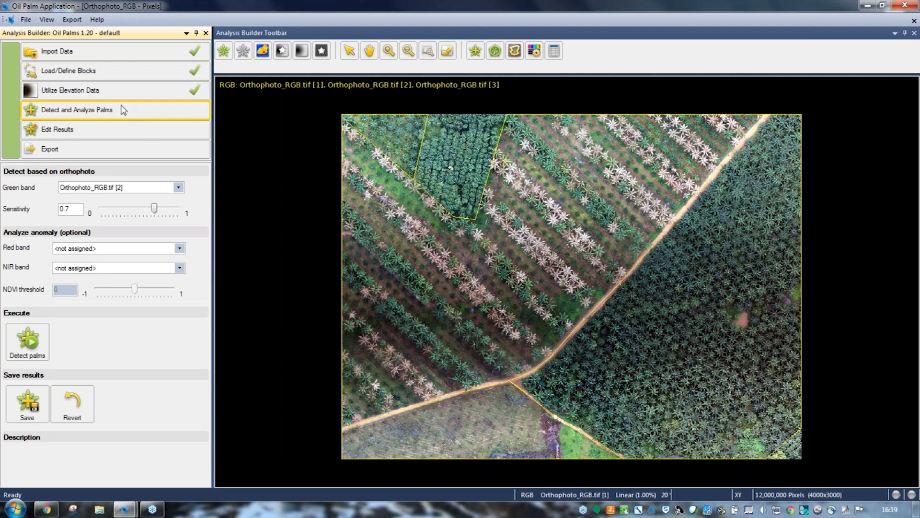
mouse_move(13, 190)
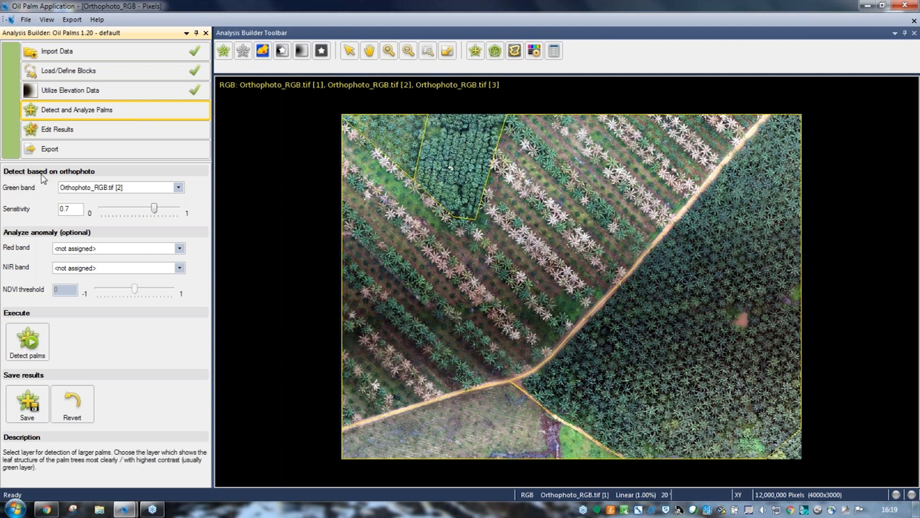
click(178, 187)
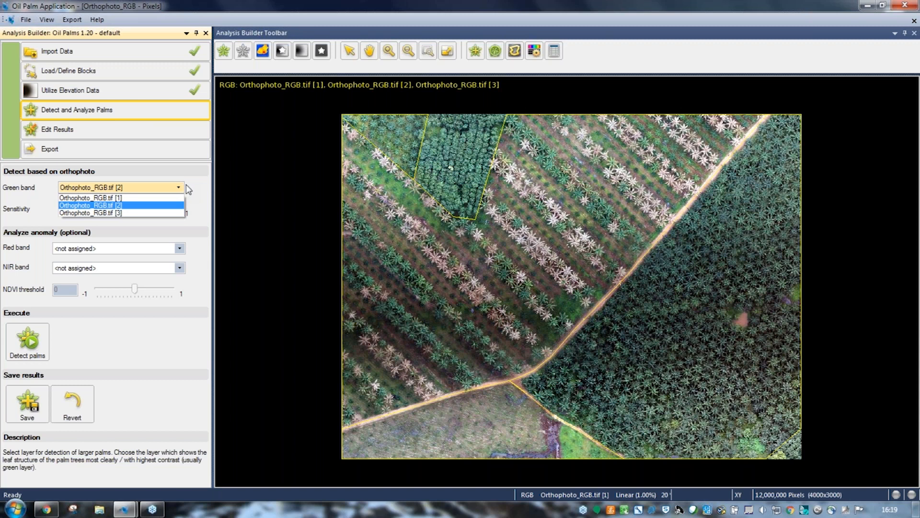
click(205, 186)
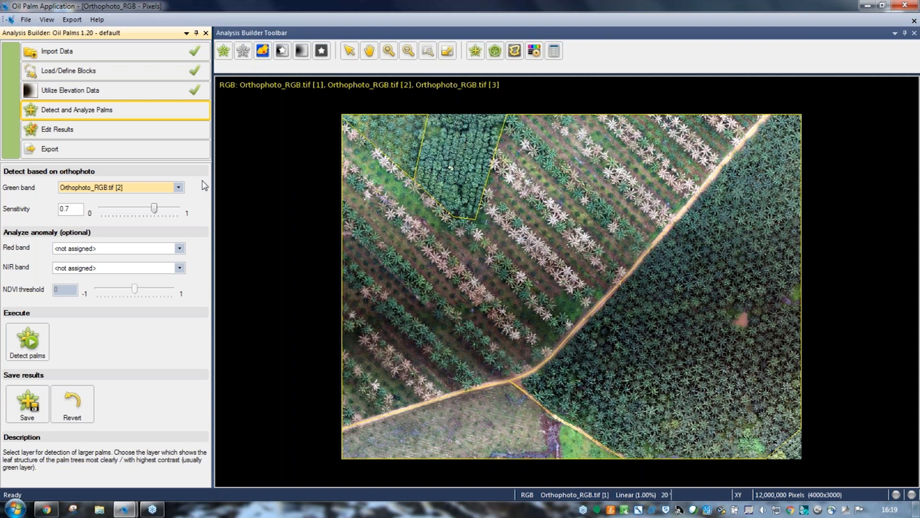
click(179, 188)
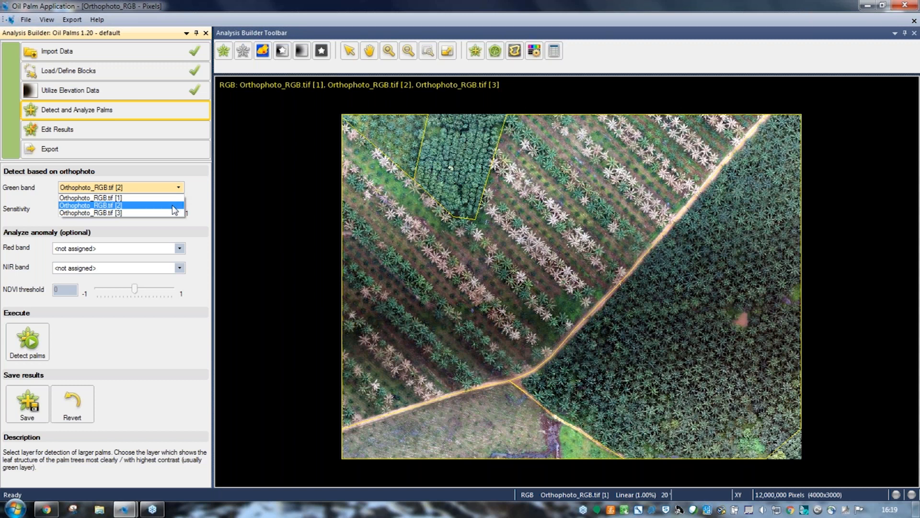
click(132, 206)
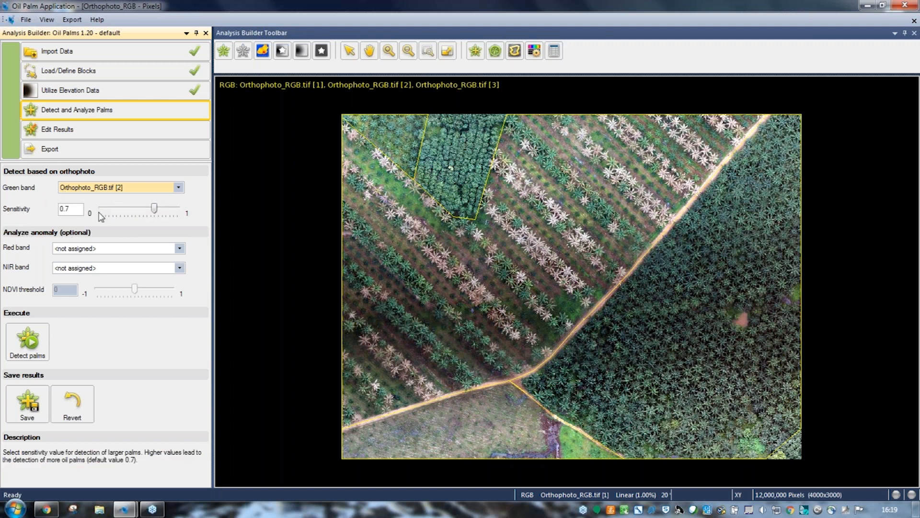
drag(156, 208, 156, 212)
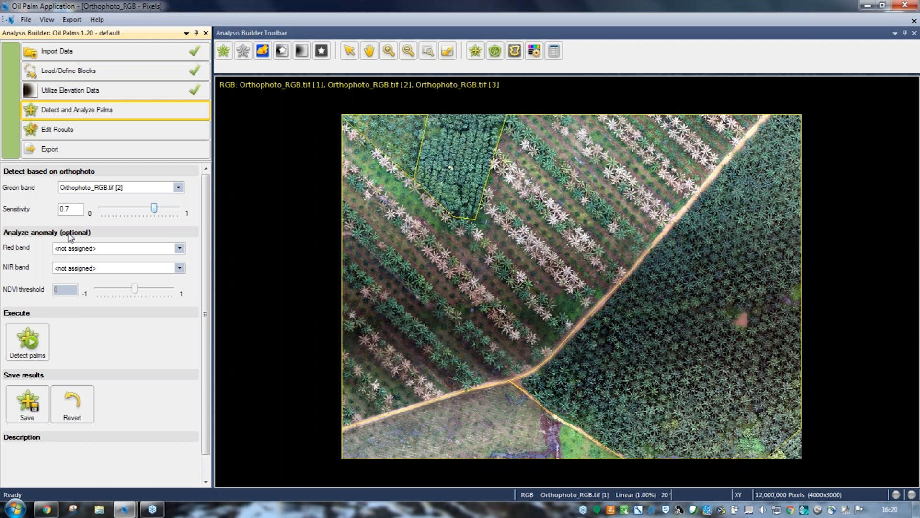
- For the anomaly analysis, assign Orthophoto_RGB.tif [3] as the red band and Orthophoto_RGB.tif [2] as the NIR band
click(181, 253)
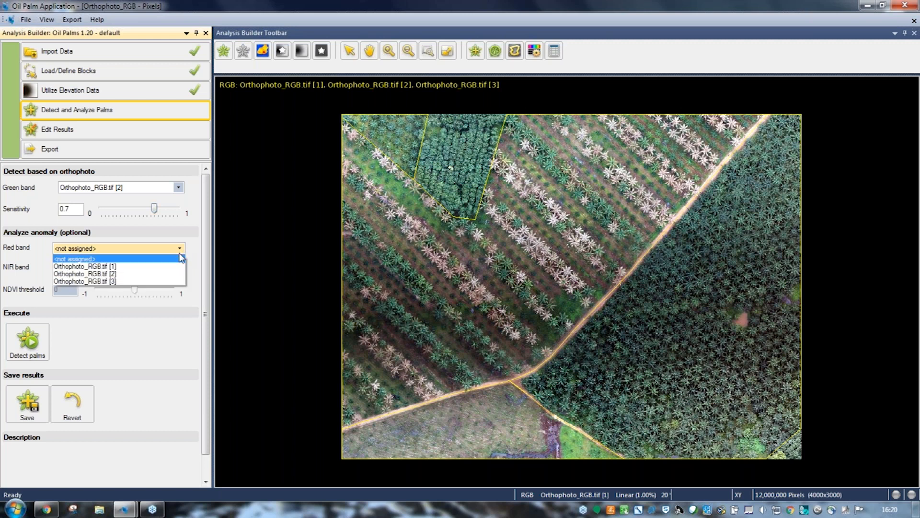
click(173, 281)
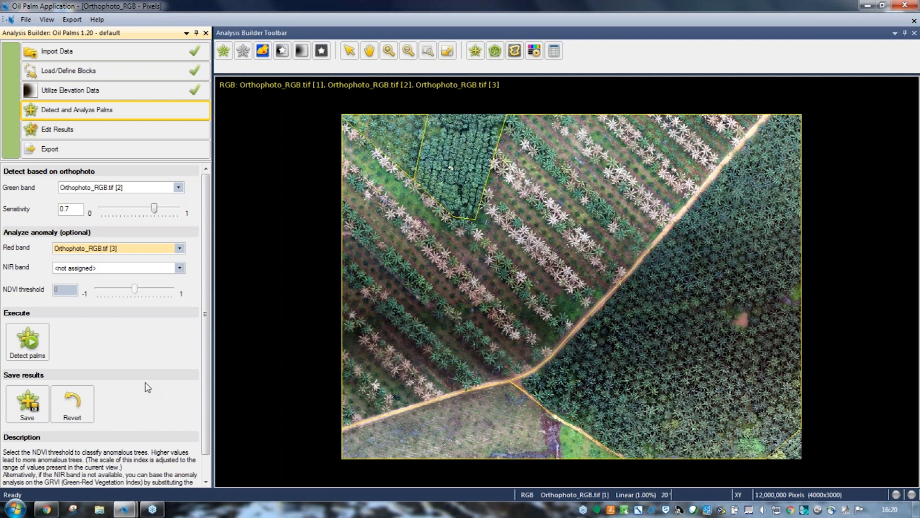
click(181, 270)
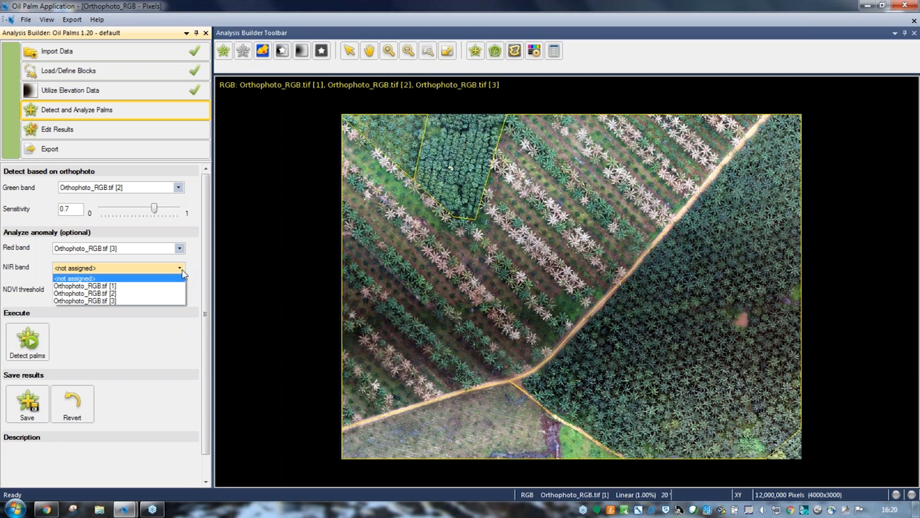
click(160, 301)
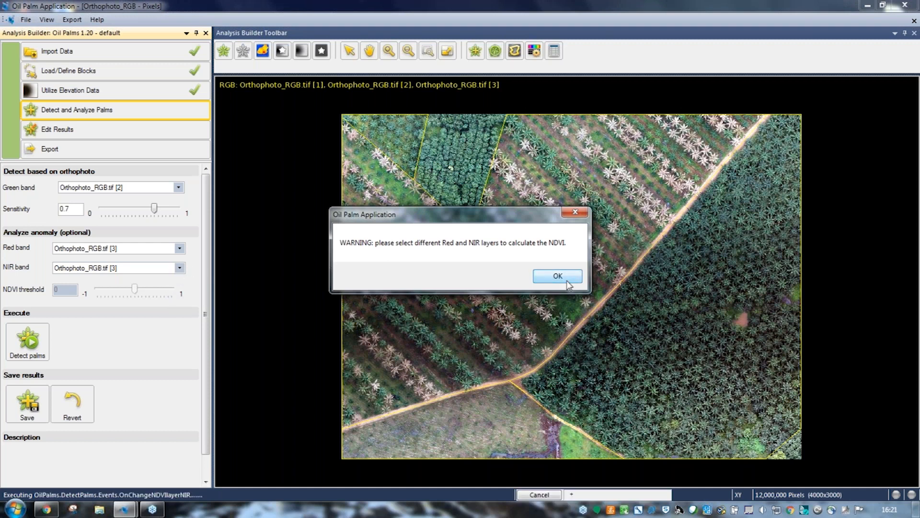
click(568, 282)
click(180, 267)
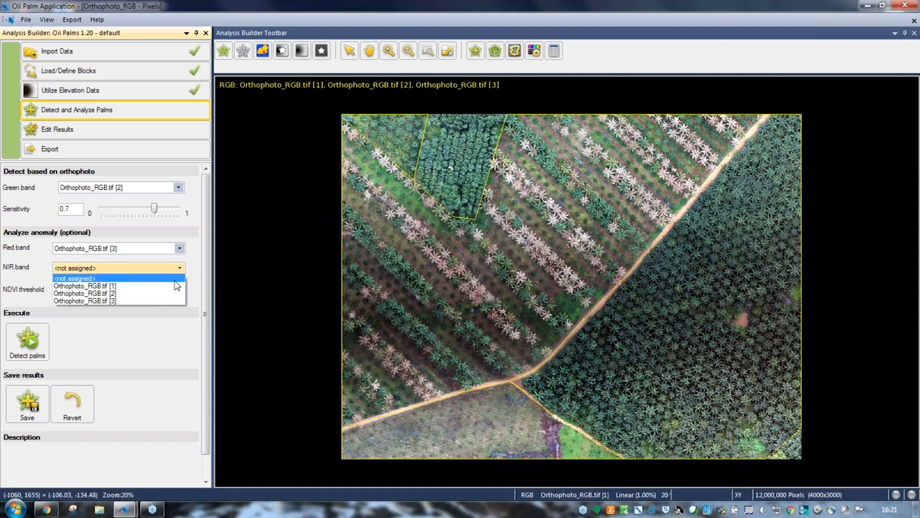
click(158, 292)
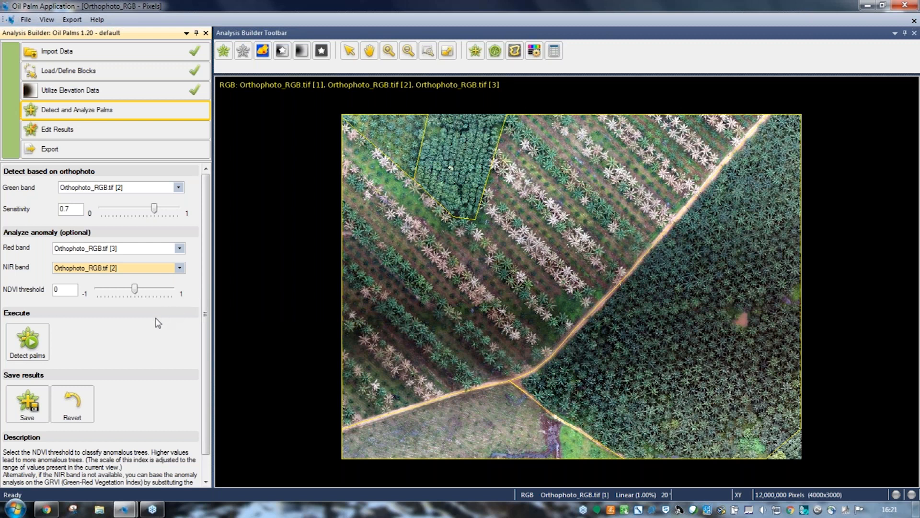
- Run the palm detection on the orthophoto and save the detection results
click(32, 344)
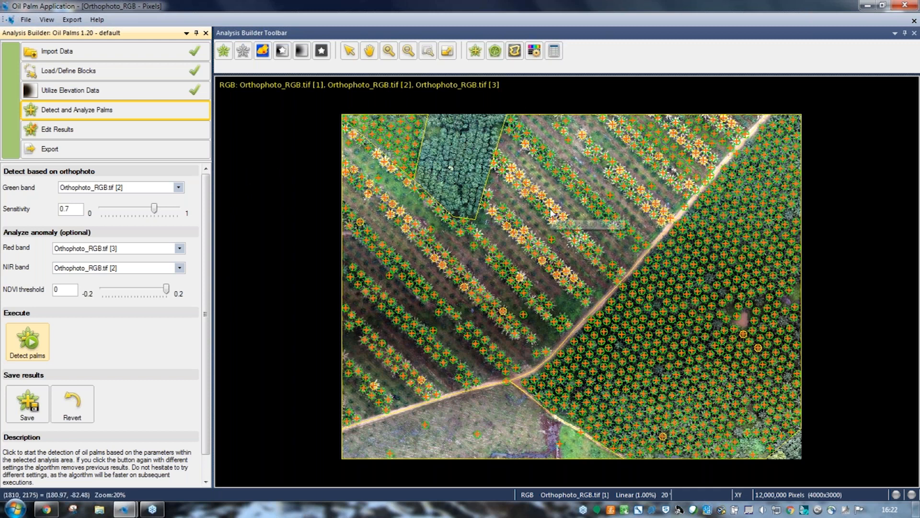
click(388, 51)
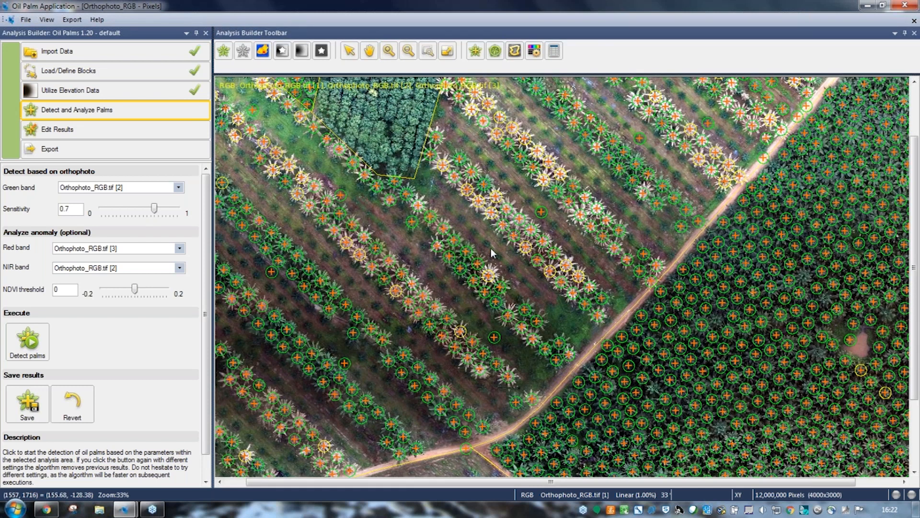
drag(491, 248, 631, 352)
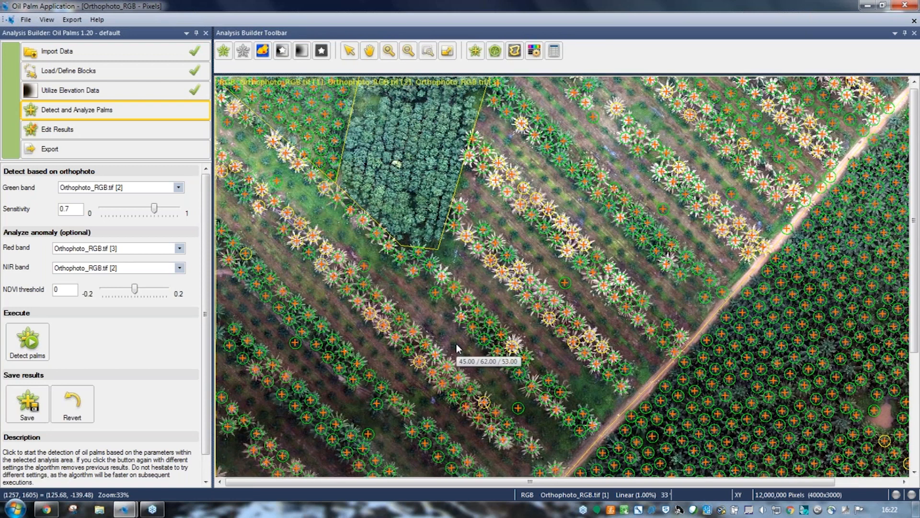
scroll(456, 344, up, 1)
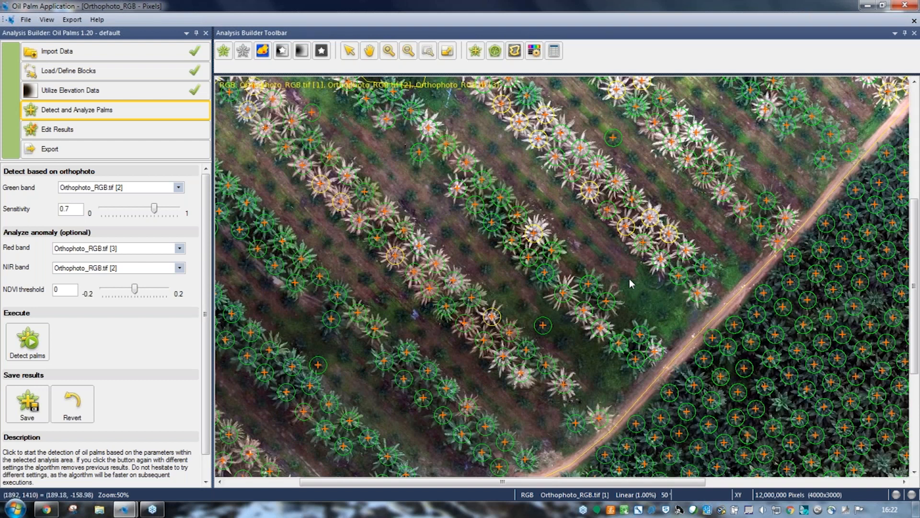
drag(625, 273, 564, 229)
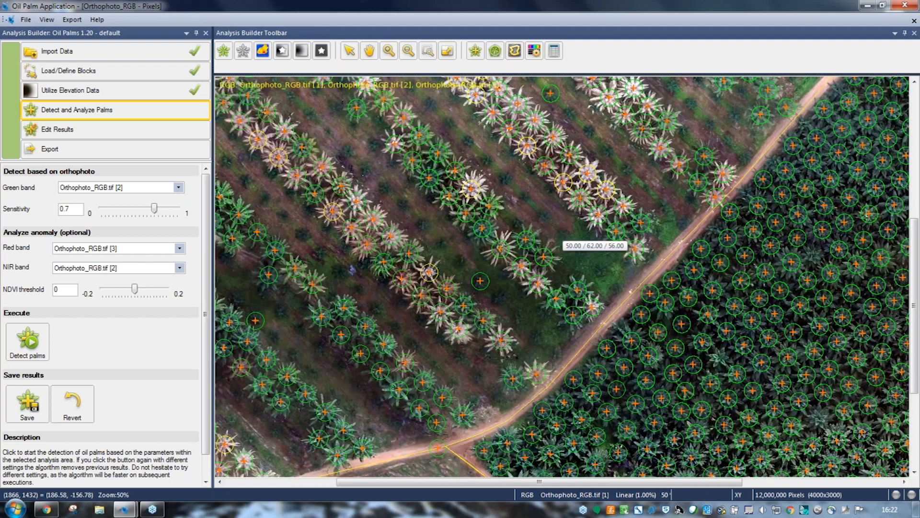
scroll(565, 230, down, 1)
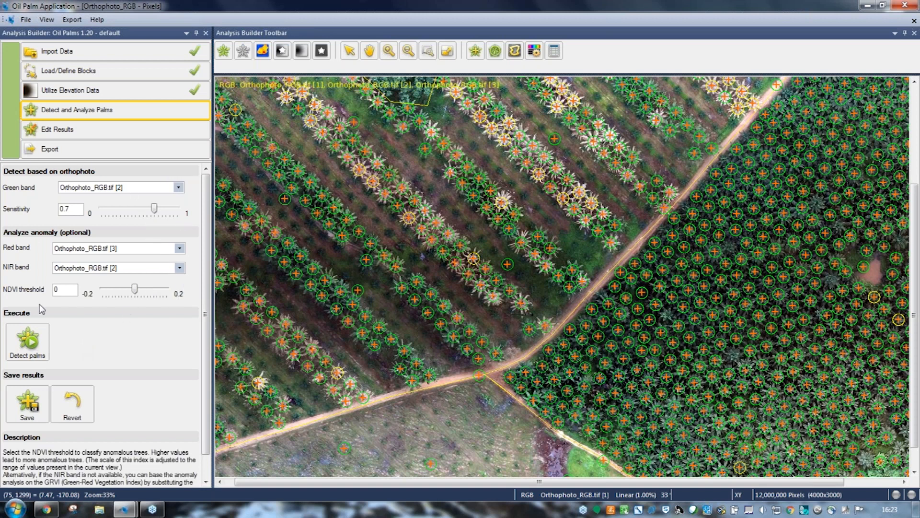
click(30, 406)
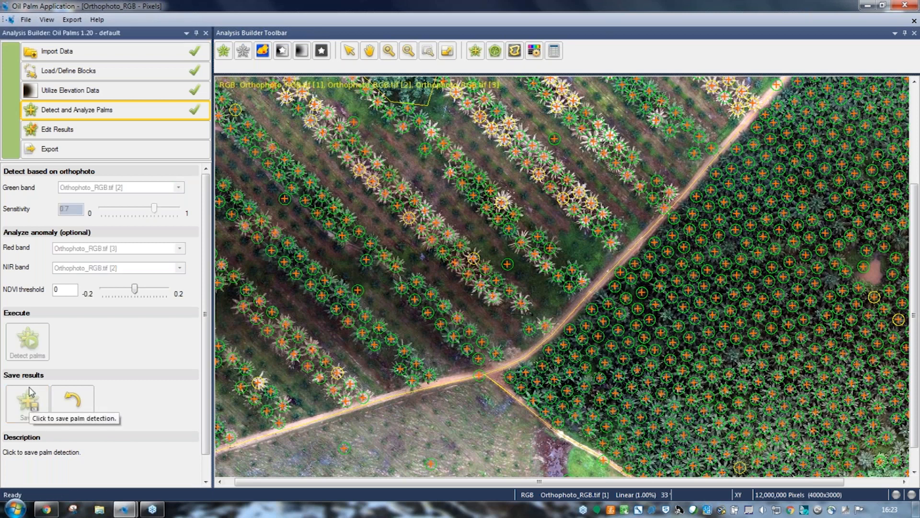
- Add or remove single palms in the dense block beyond the road, using anomaly auto and crown size large
click(99, 138)
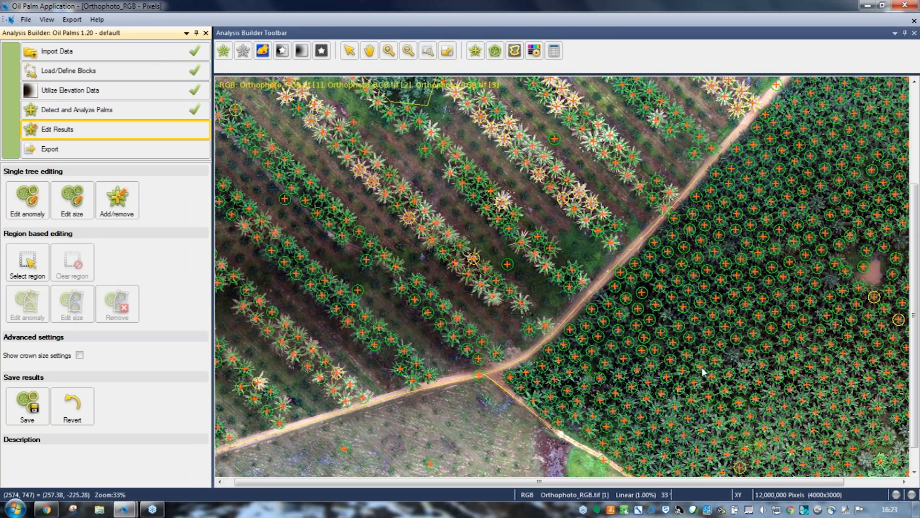
click(118, 205)
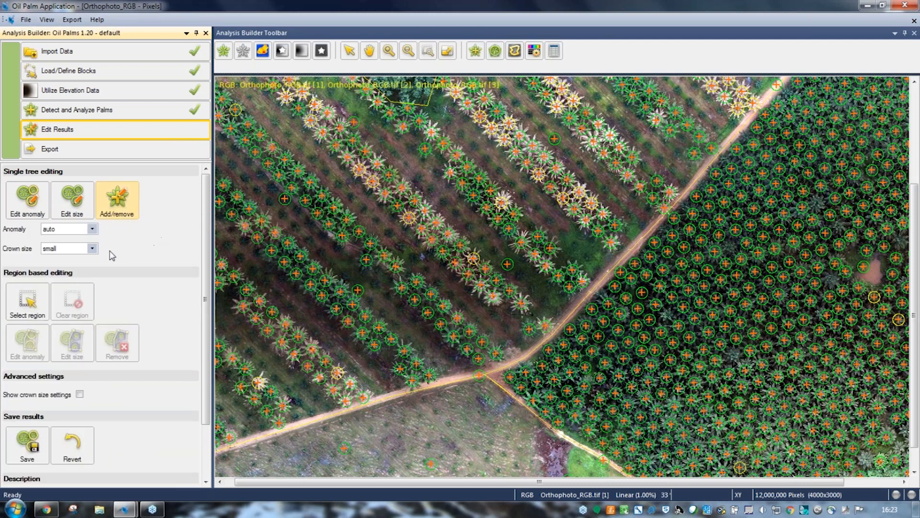
click(92, 230)
click(94, 233)
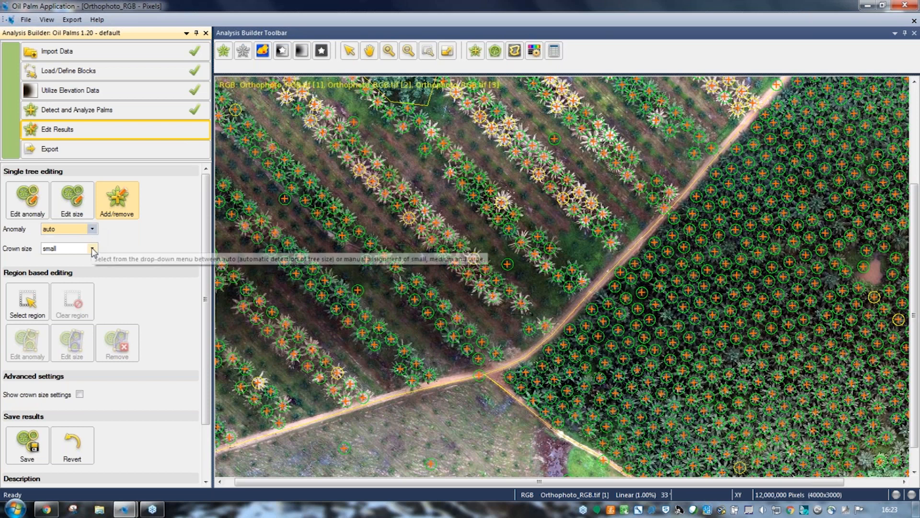
click(93, 249)
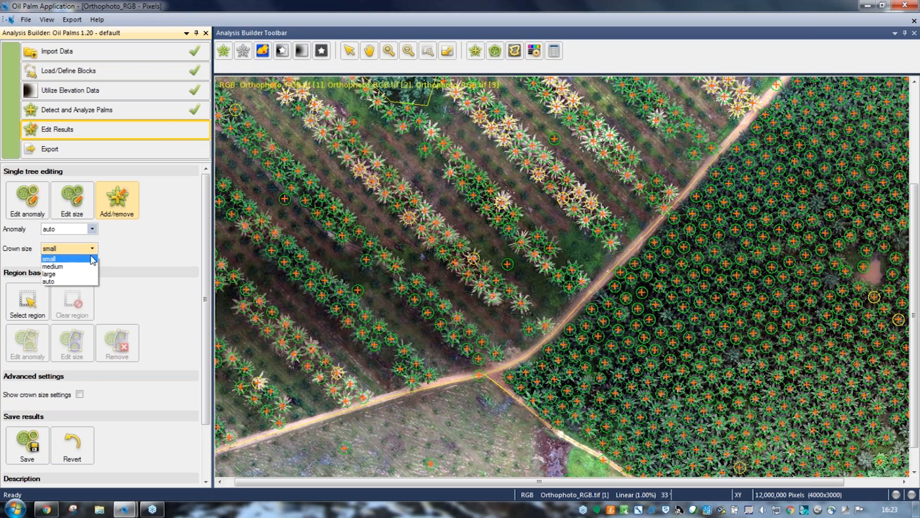
click(70, 274)
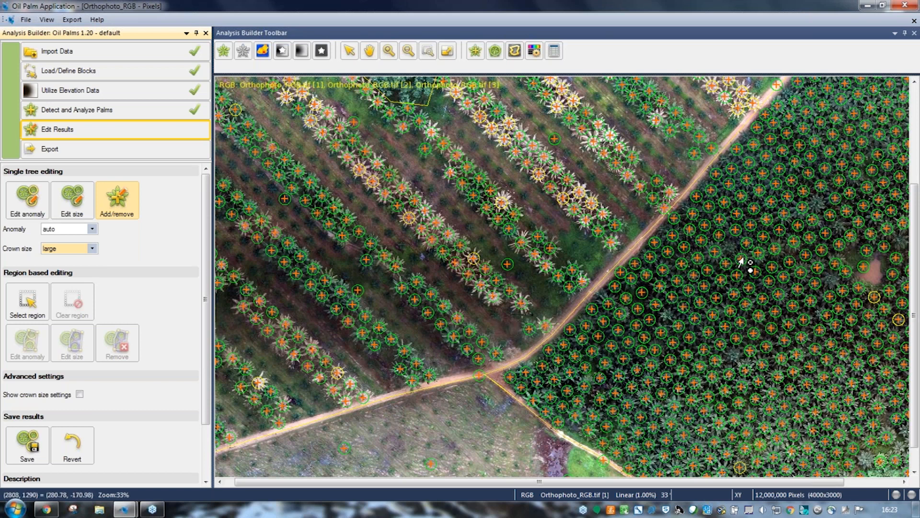
click(729, 247)
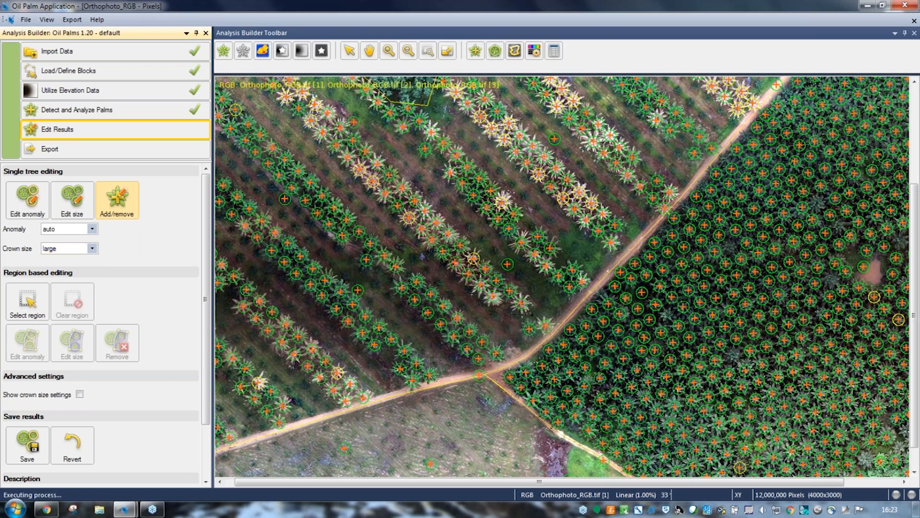
click(667, 316)
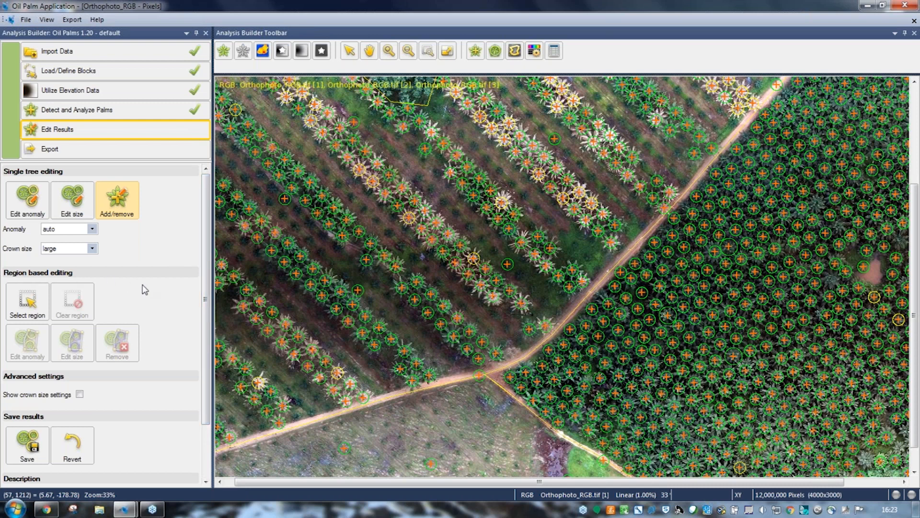
- Draw a four-sided region around the section of pale palms in the middle planting row for region-based editing
click(29, 304)
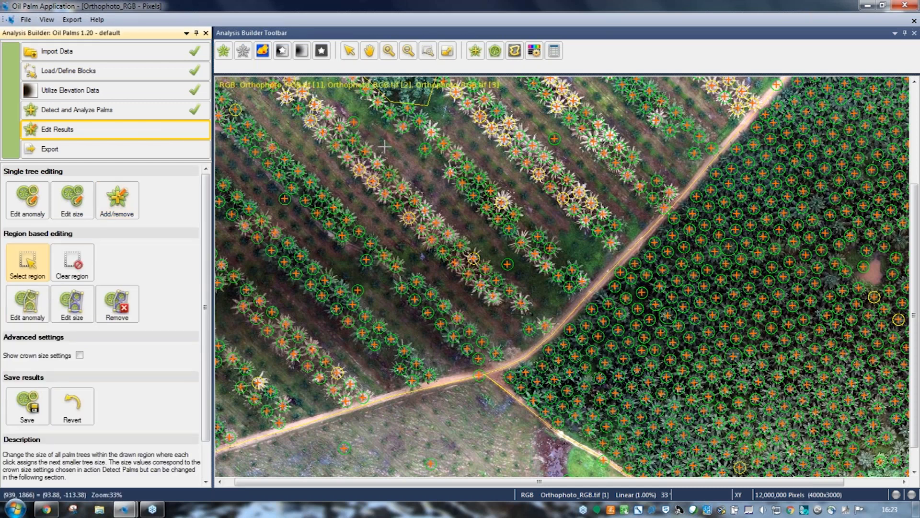
click(380, 146)
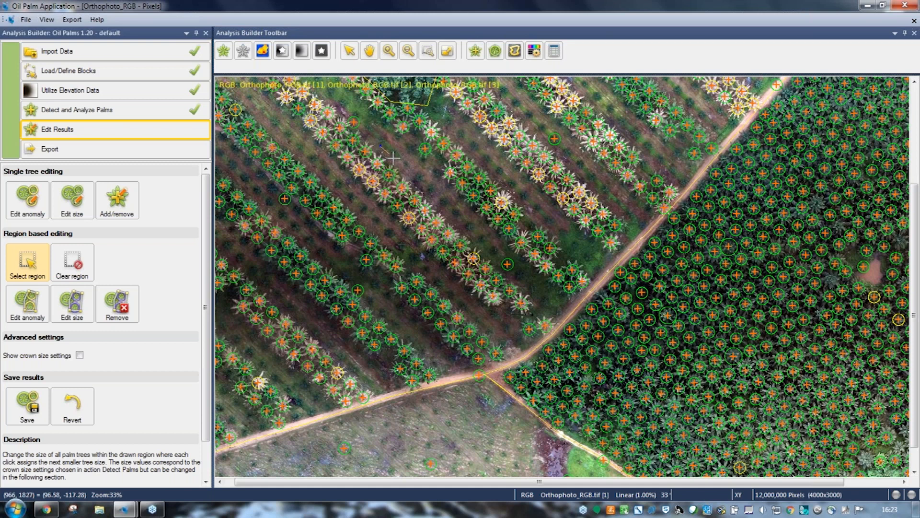
click(471, 230)
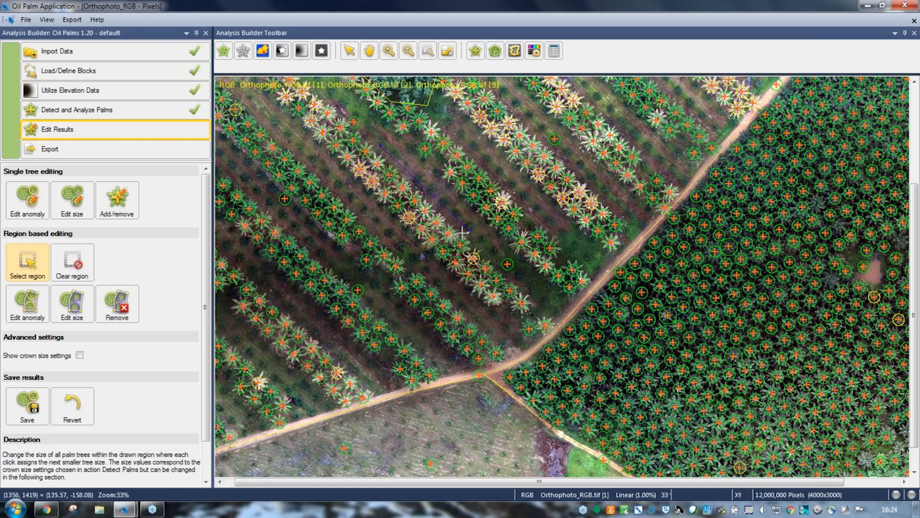
click(420, 251)
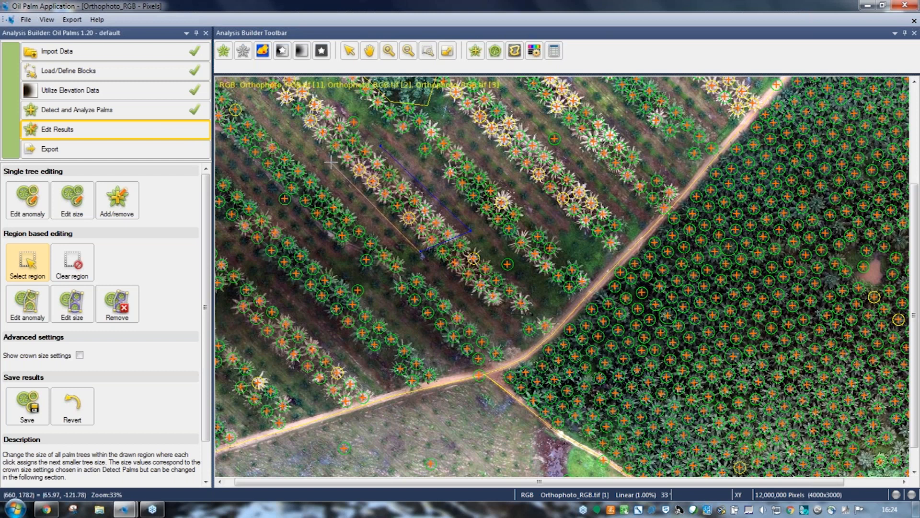
click(327, 156)
click(380, 145)
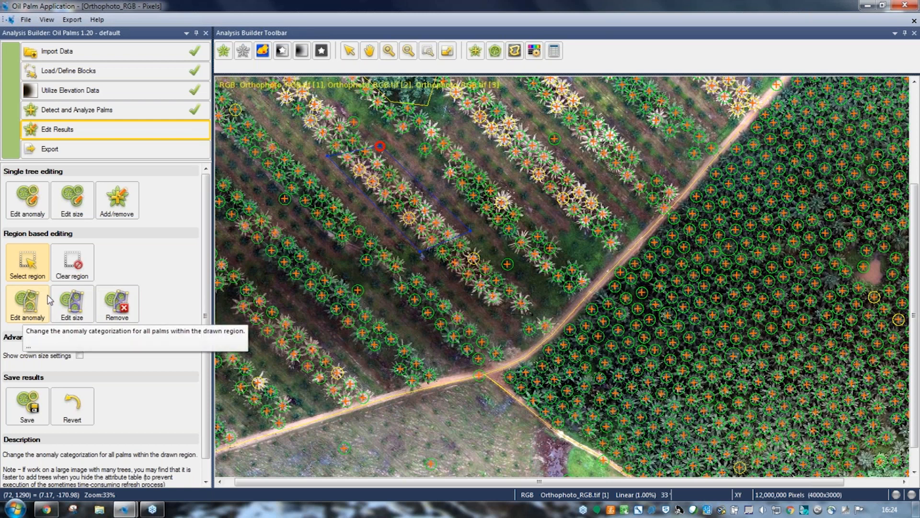
click(28, 268)
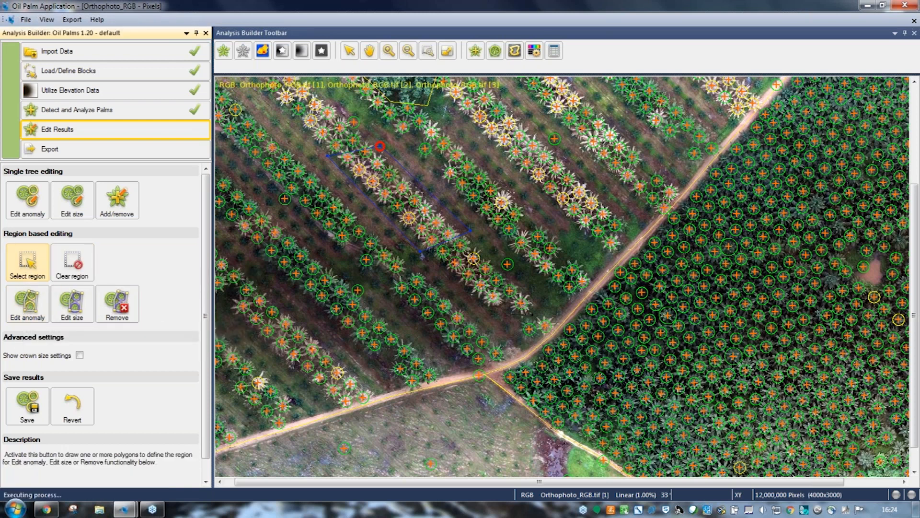
click(380, 146)
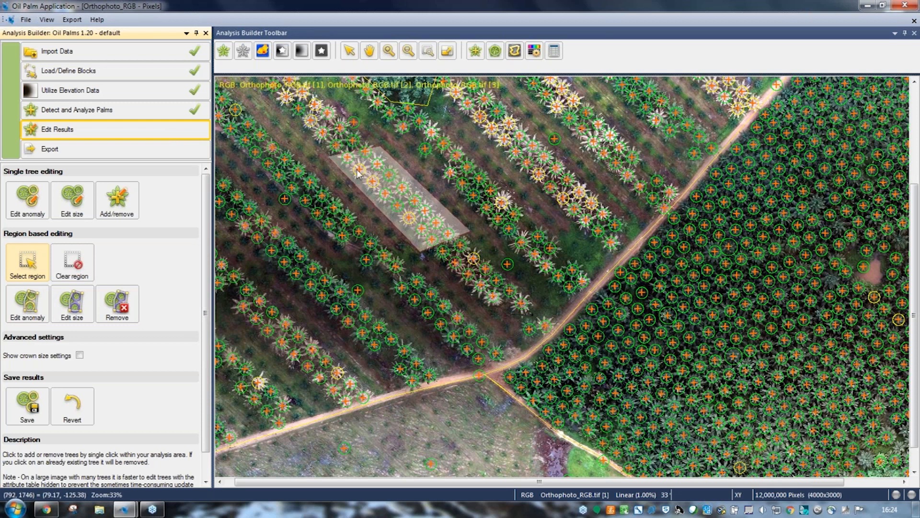
- Change the anomaly categorization of all palms within the drawn region so that they are marked as anomalies
click(26, 312)
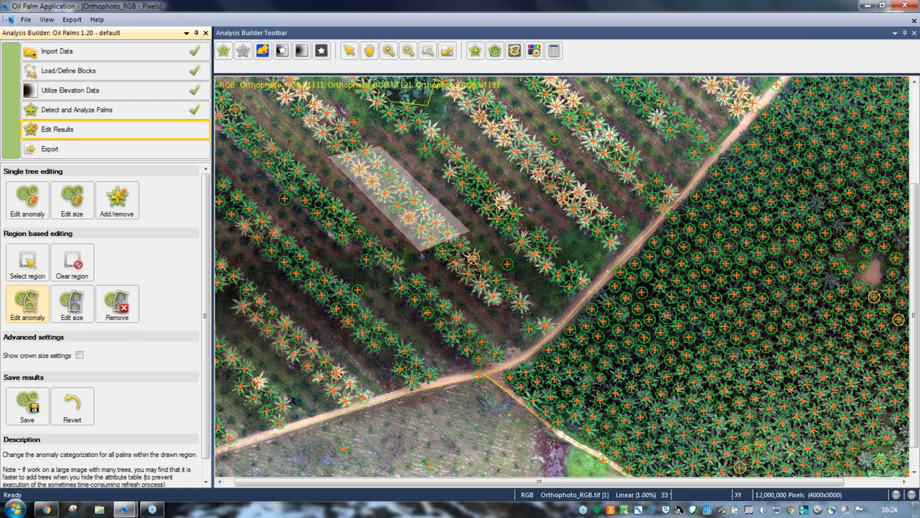
click(28, 318)
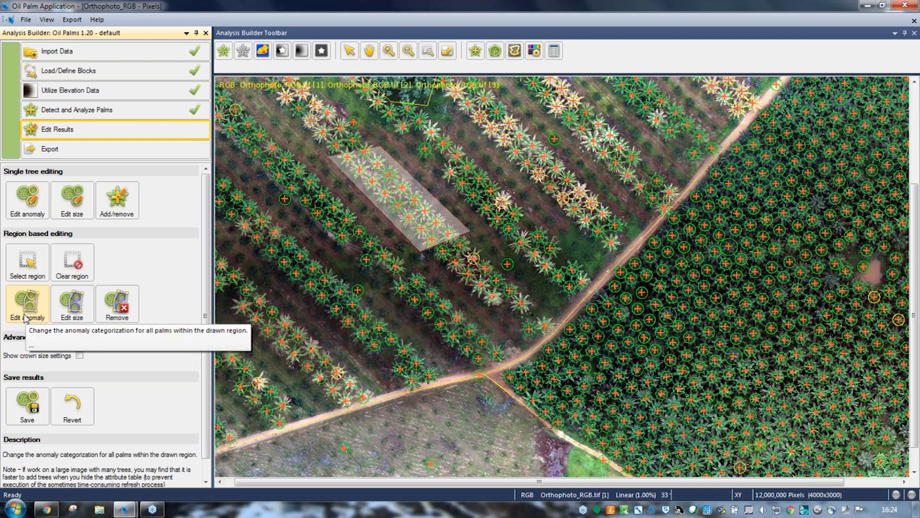
click(28, 314)
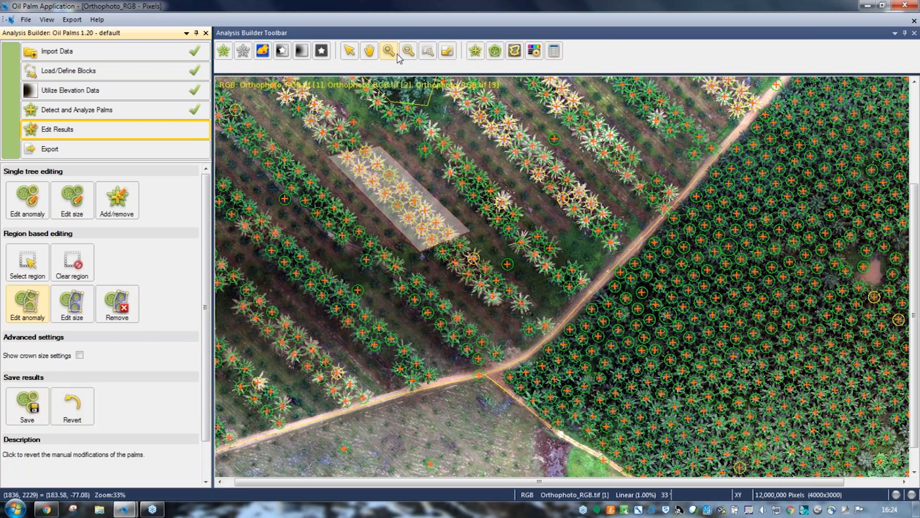
- Save the edited palm results and include the tree crowns and blocks shapefiles in the export
click(425, 55)
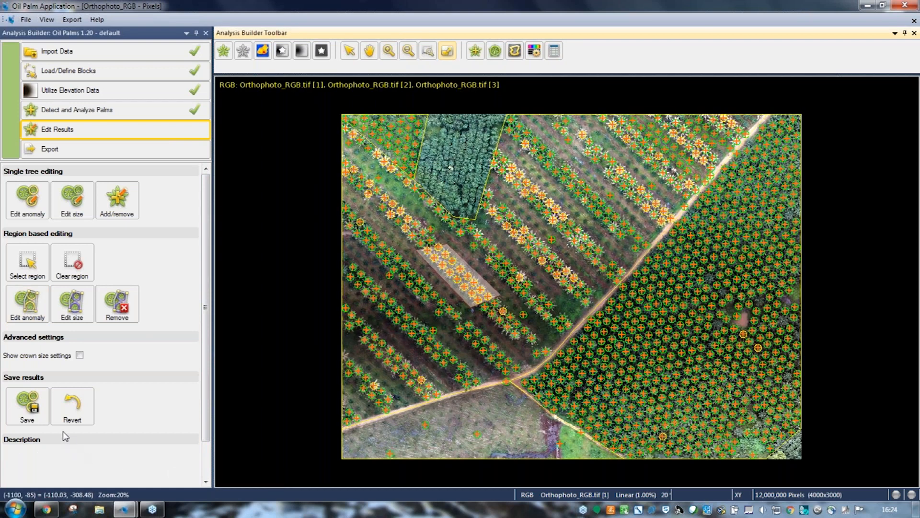
click(34, 413)
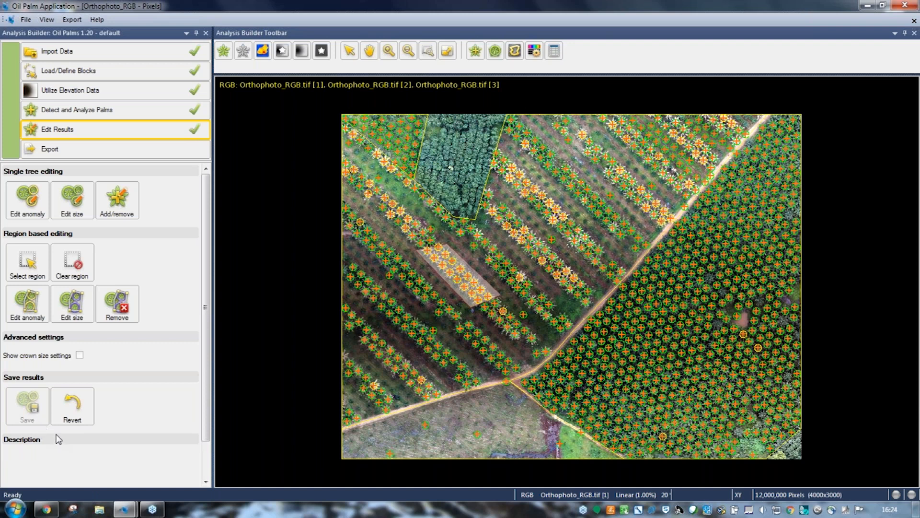
click(83, 152)
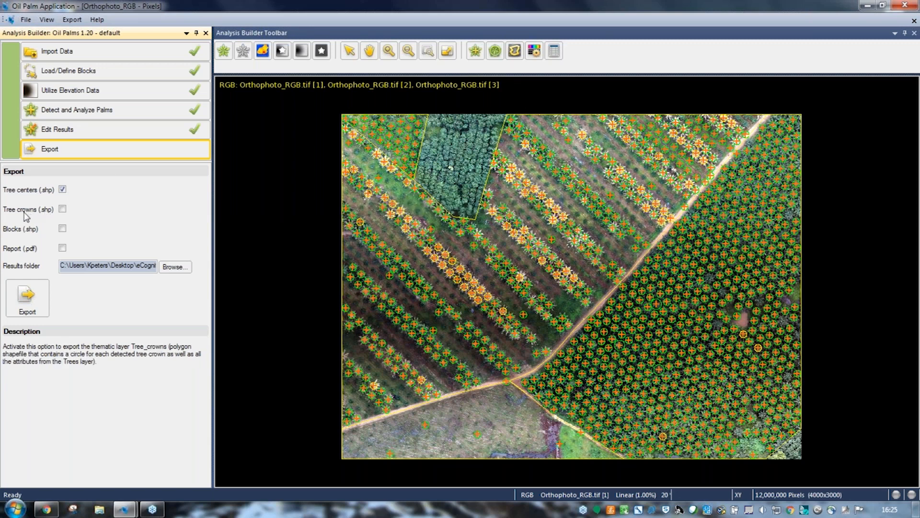
click(62, 209)
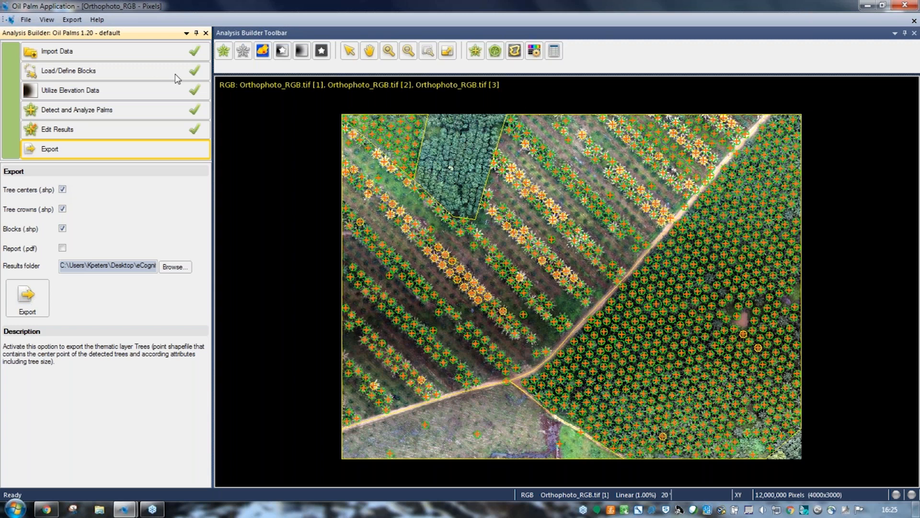
- Open the attribute table of the Trees layer and examine the palms' anomaly, crown, density, coordinate, elevation and height attributes
click(556, 52)
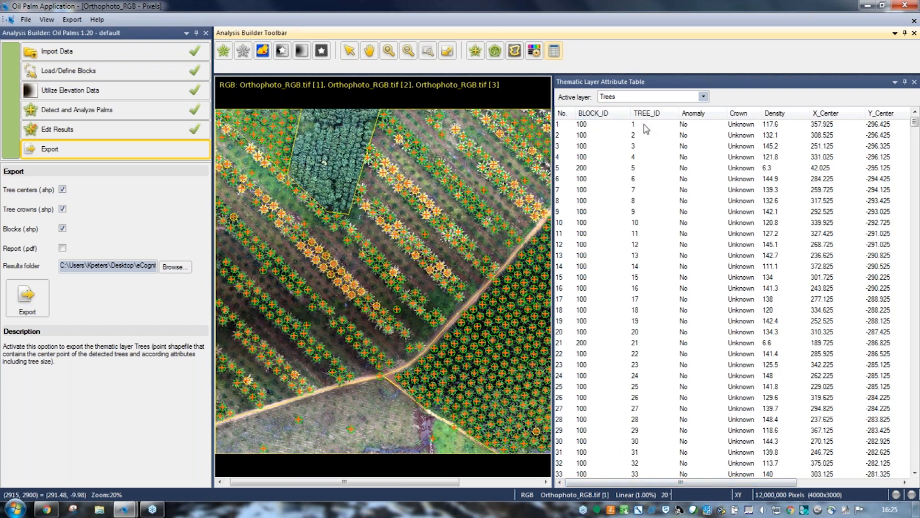
click(692, 128)
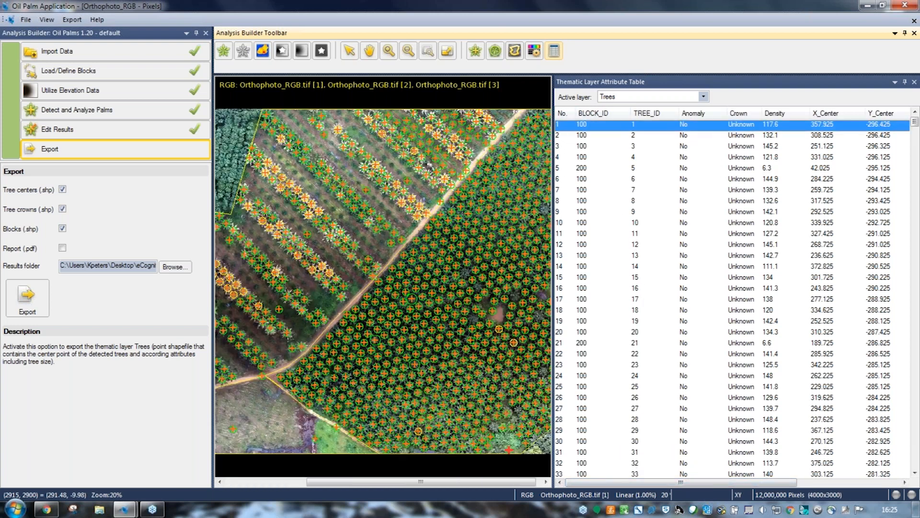
click(697, 136)
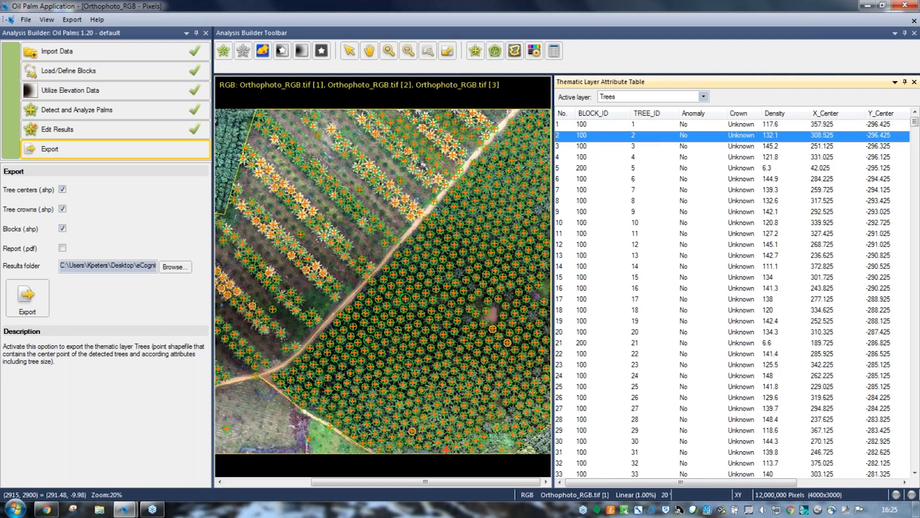
click(698, 146)
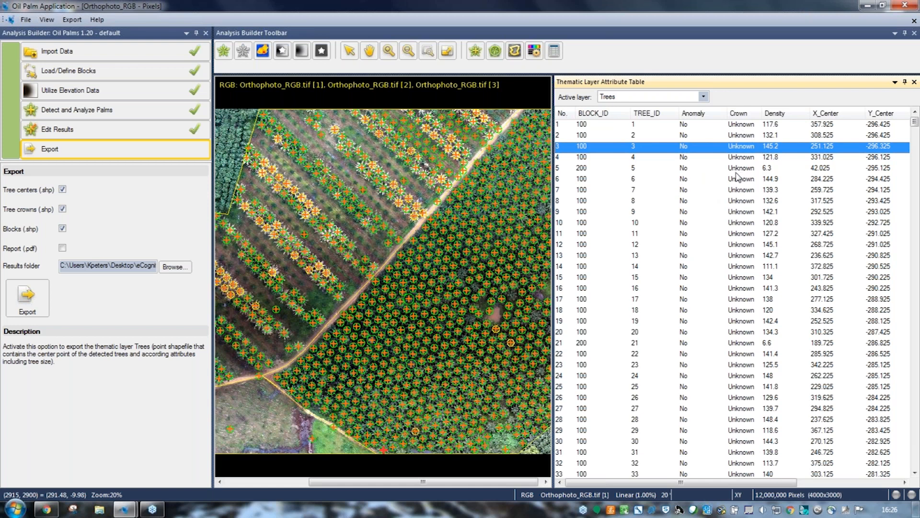
drag(715, 485, 766, 486)
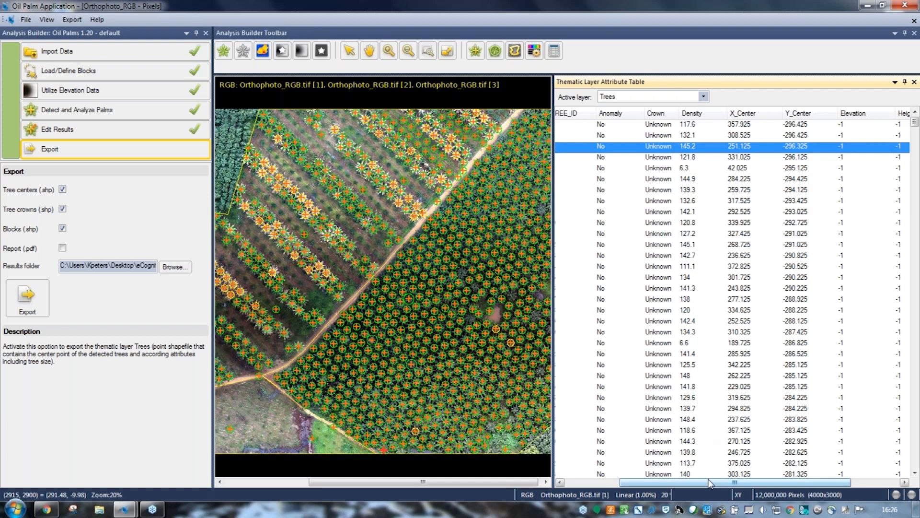
drag(712, 483, 784, 482)
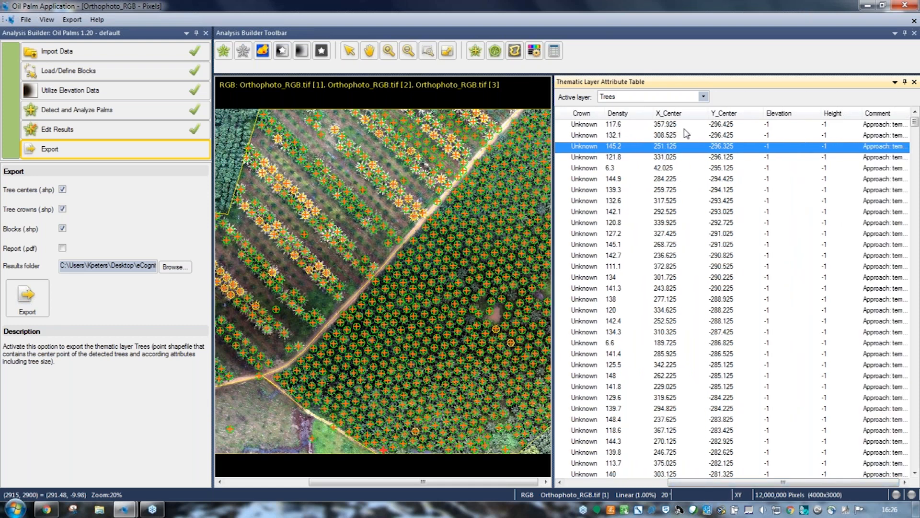
click(787, 127)
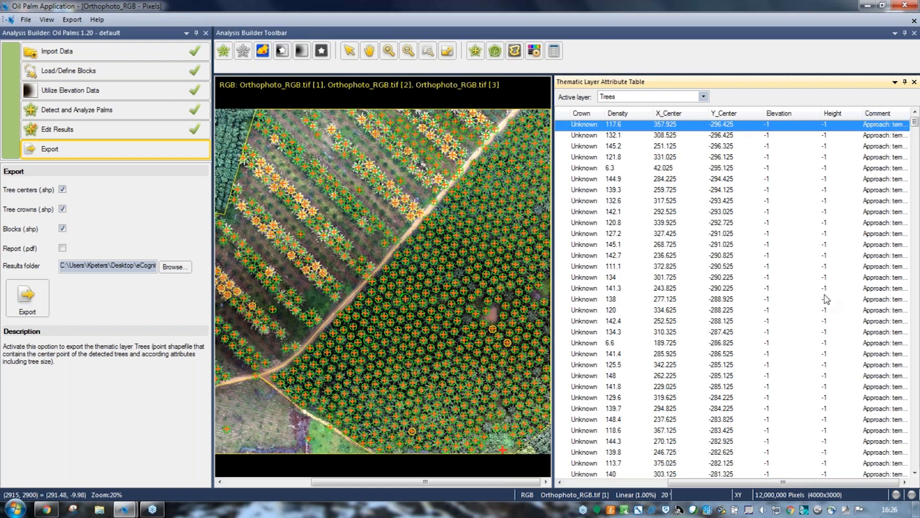
- Enlarge the attribute table and widen its Comment column to examine the detection approach noted for individual palms
drag(553, 278, 502, 278)
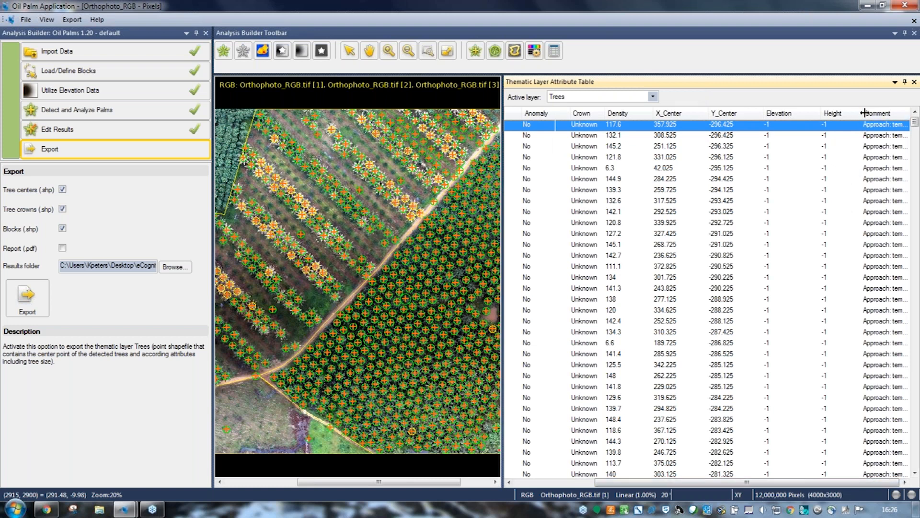
drag(861, 111, 880, 112)
drag(859, 485, 874, 486)
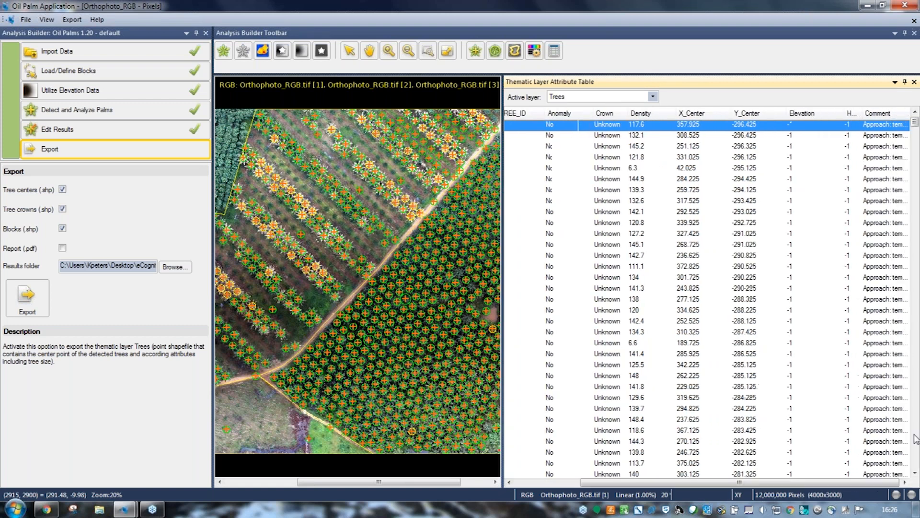
scroll(885, 228, down, 1)
scroll(884, 228, down, 5)
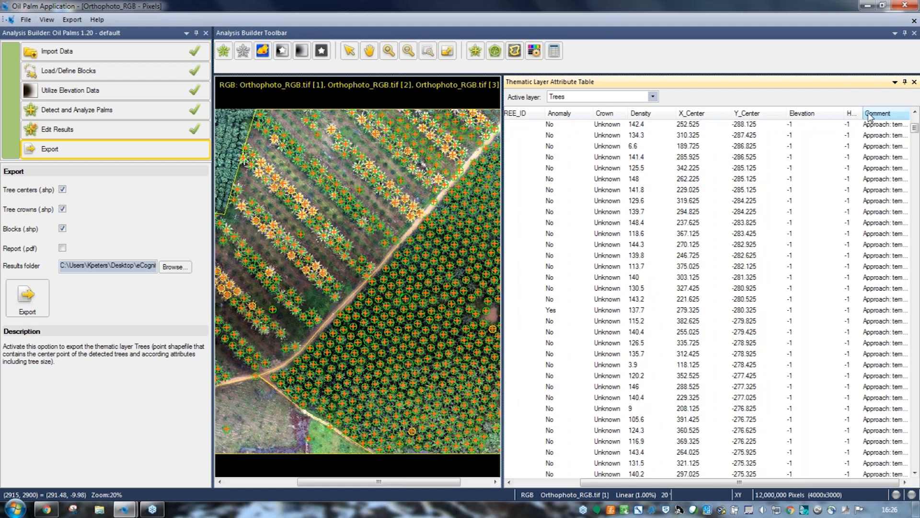
scroll(881, 234, down, 10)
scroll(881, 233, down, 2)
click(885, 245)
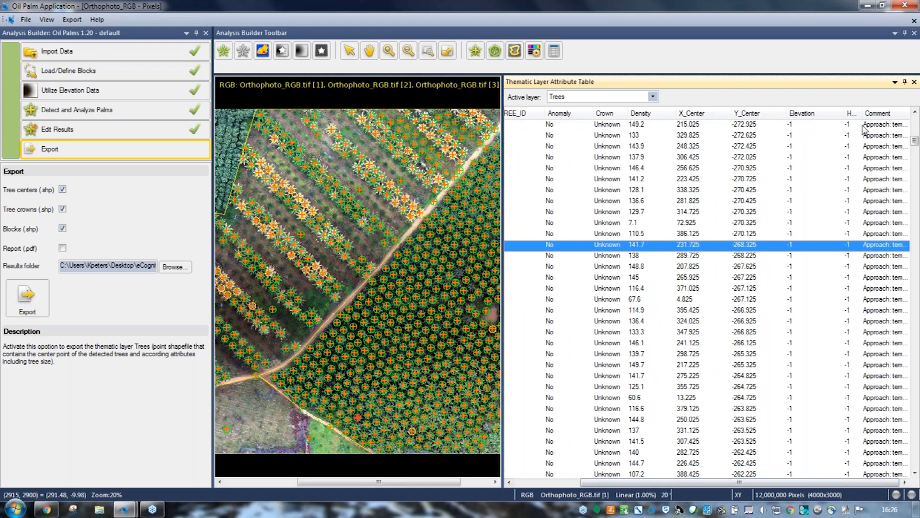
drag(909, 112, 918, 112)
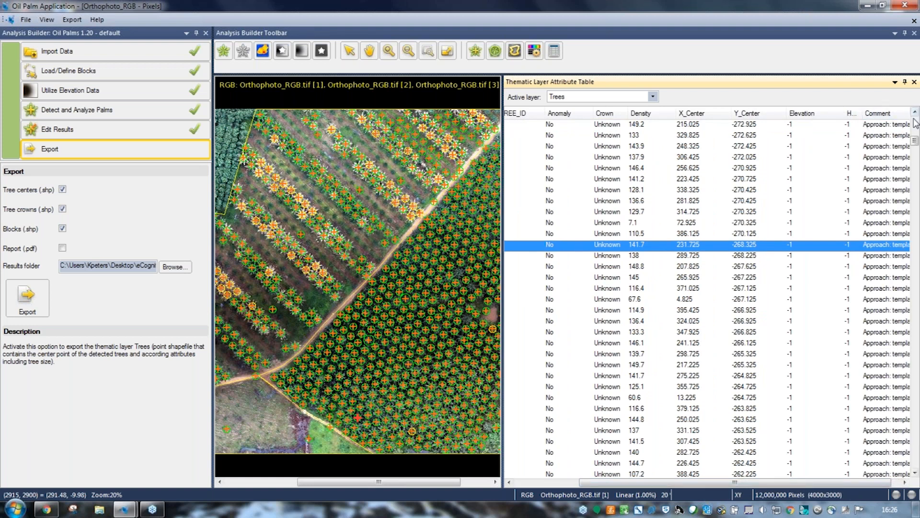
drag(502, 227, 480, 227)
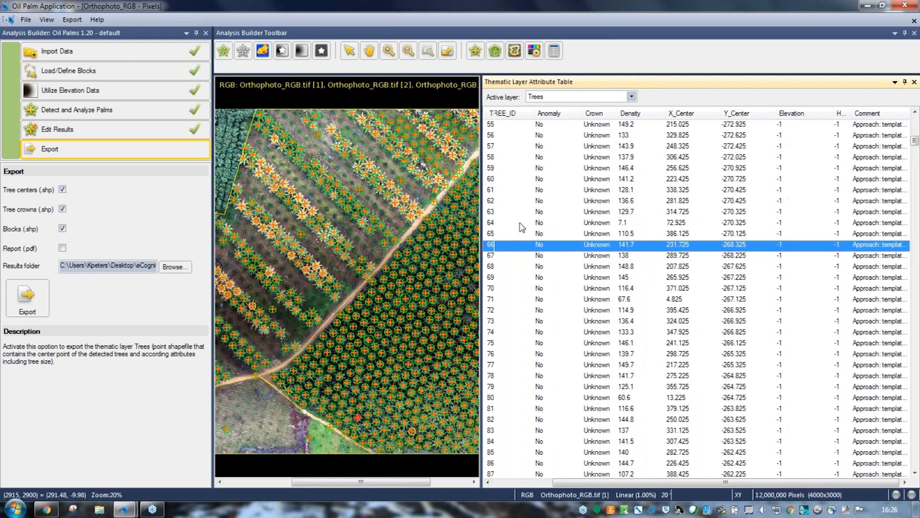
click(892, 126)
click(881, 157)
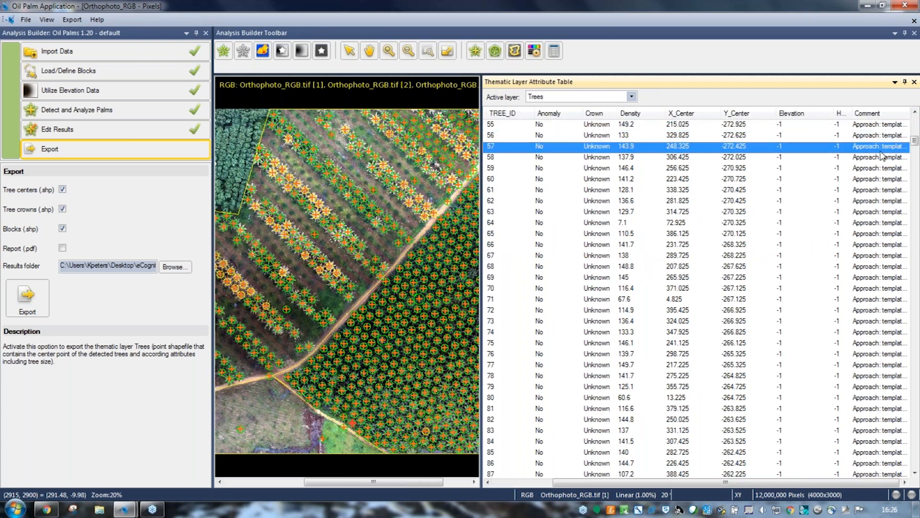
- Examine the manually added palms 1011 to 1013 at the end of the Trees table, and close the table
drag(915, 141, 915, 462)
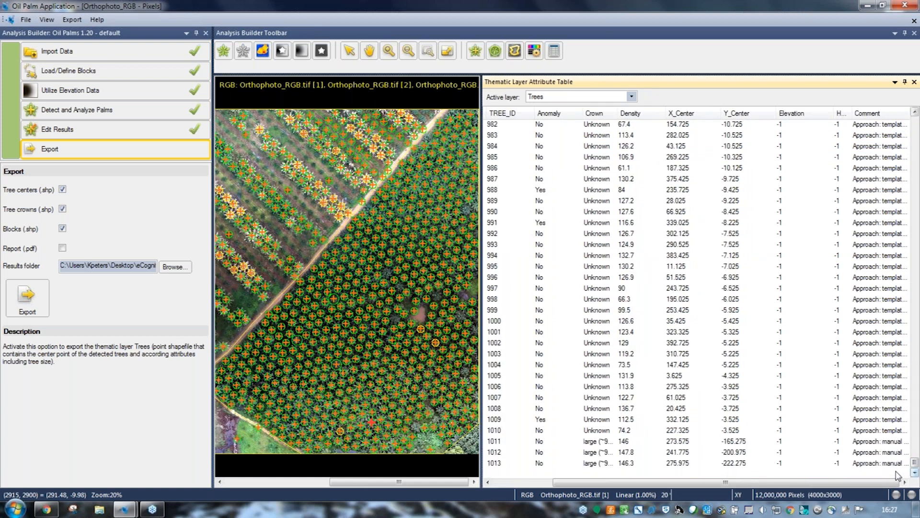
click(894, 444)
click(895, 453)
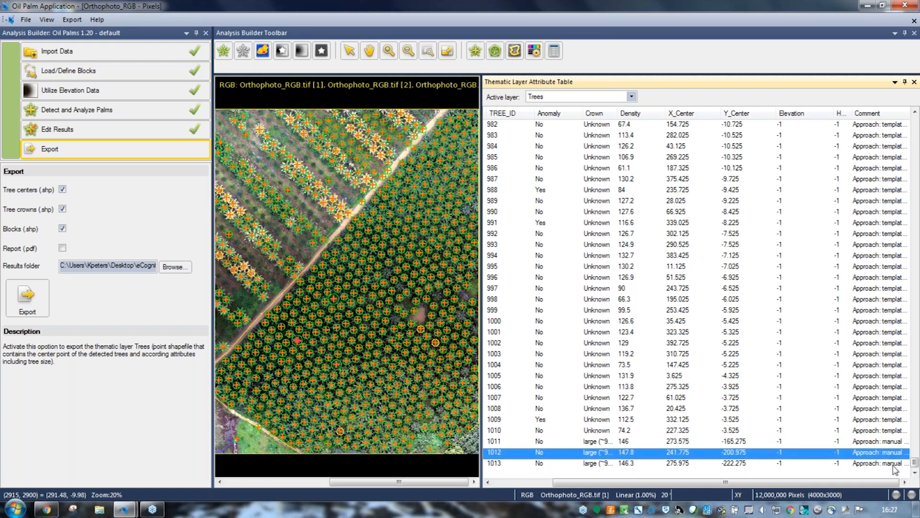
click(895, 463)
click(893, 442)
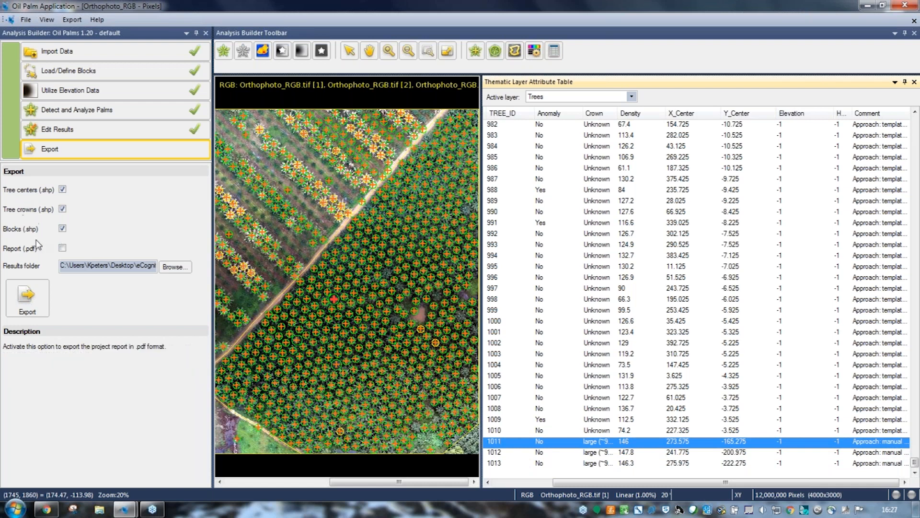
click(16, 250)
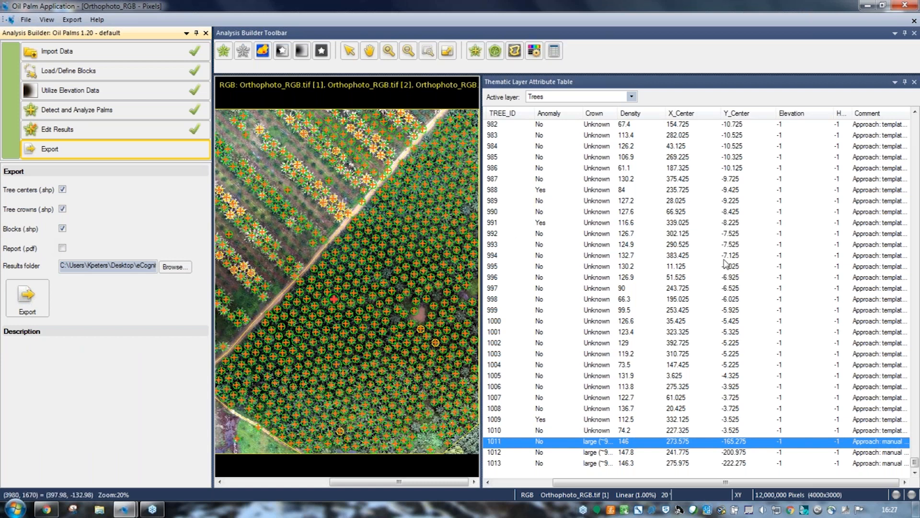
click(914, 82)
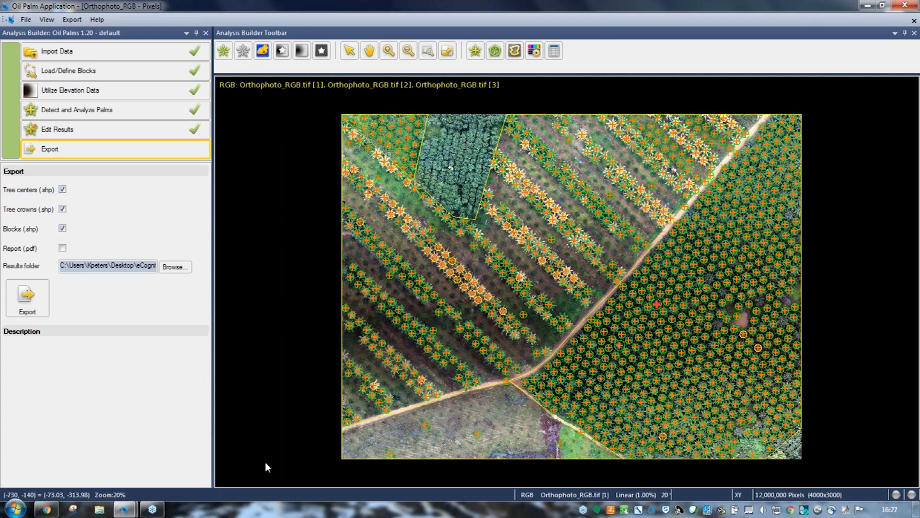
- Switch to the other Oil Palm Application window containing the AnalysisWithDSM.dpr project
mouse_move(129, 514)
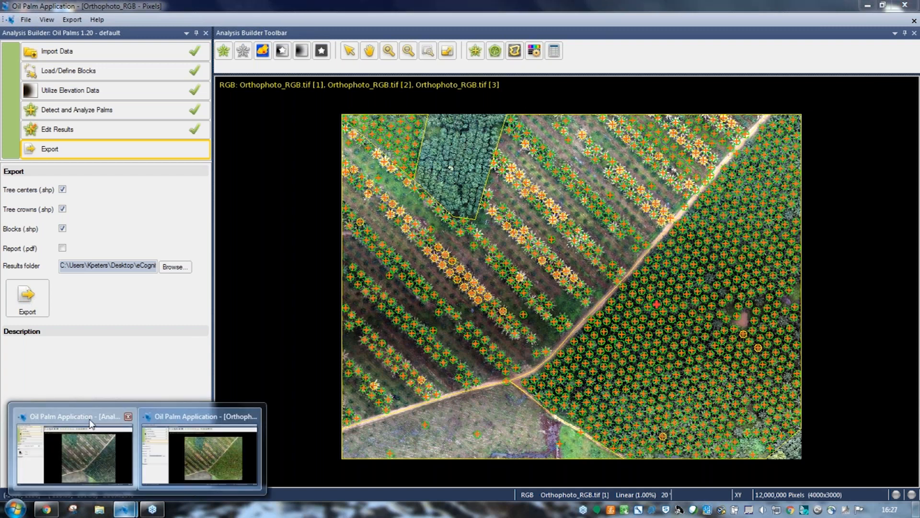
click(97, 443)
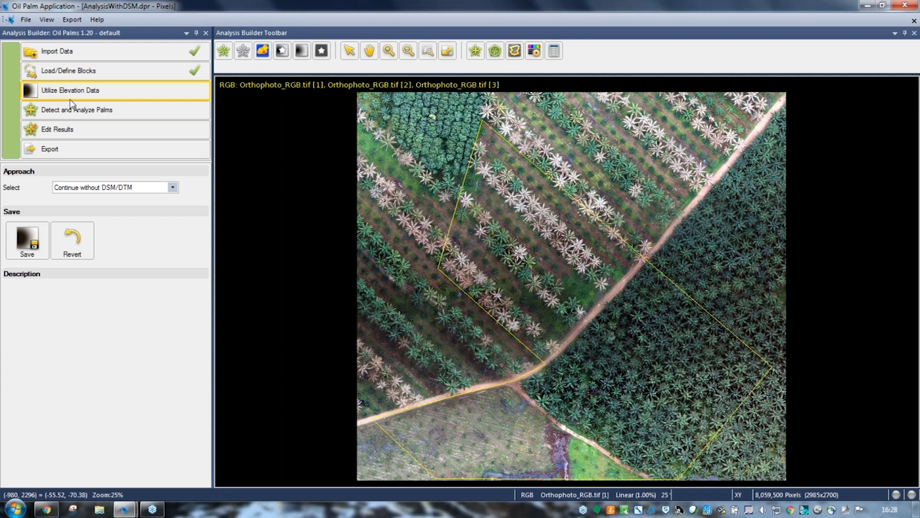
- Set the elevation approach to estimate the DTM from an existing DSM, importing Elevation_DSM.tif as the DSM layer
click(173, 189)
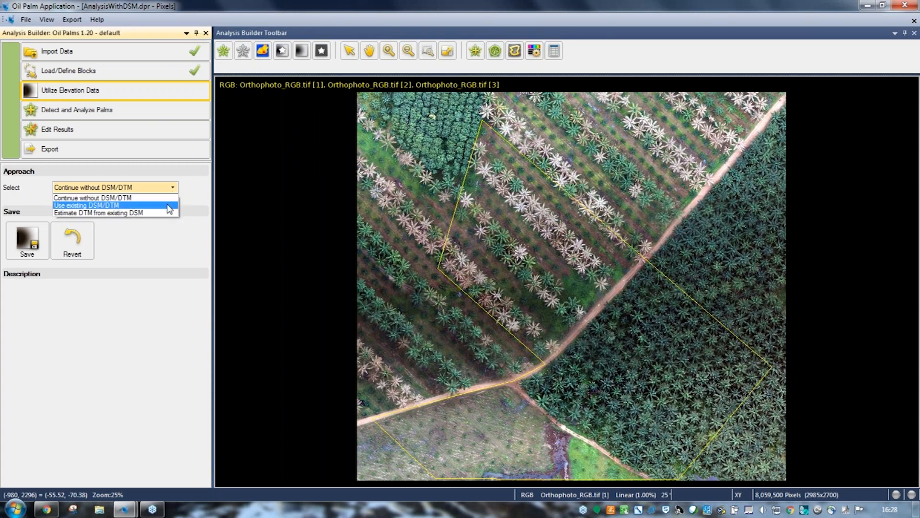
click(130, 213)
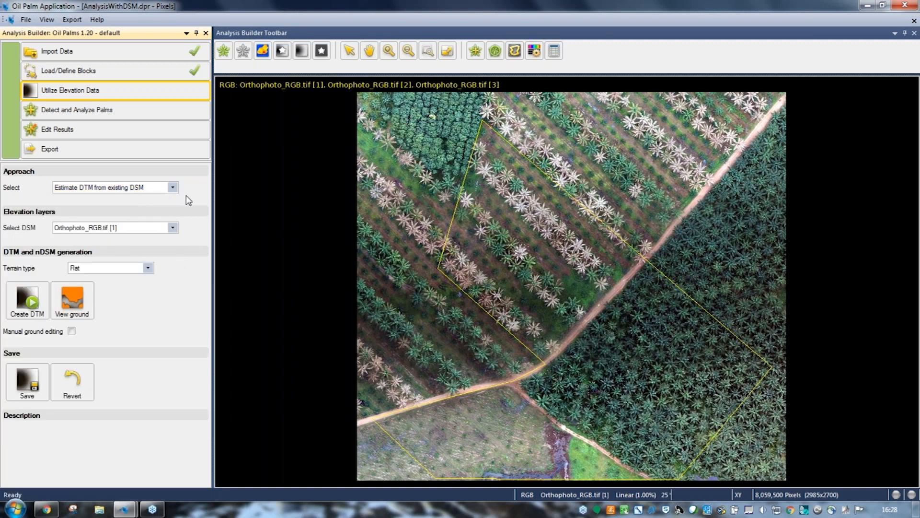
click(172, 228)
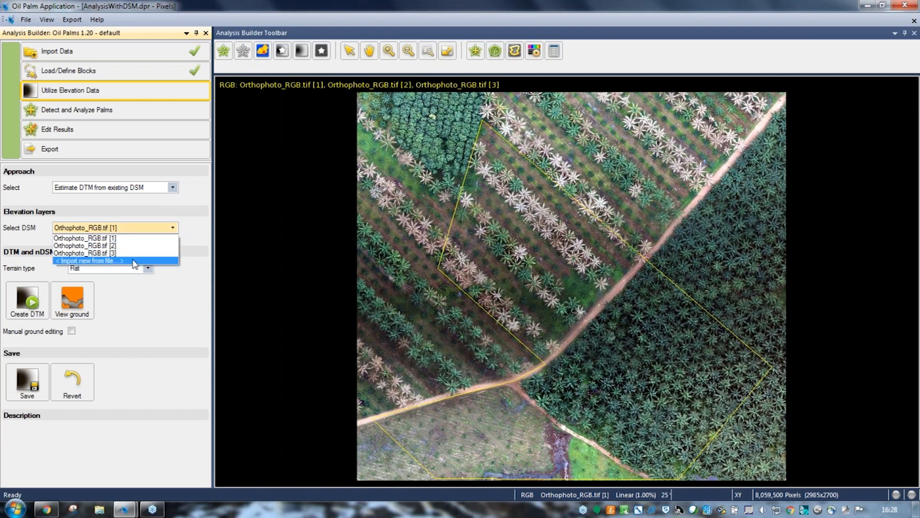
click(96, 261)
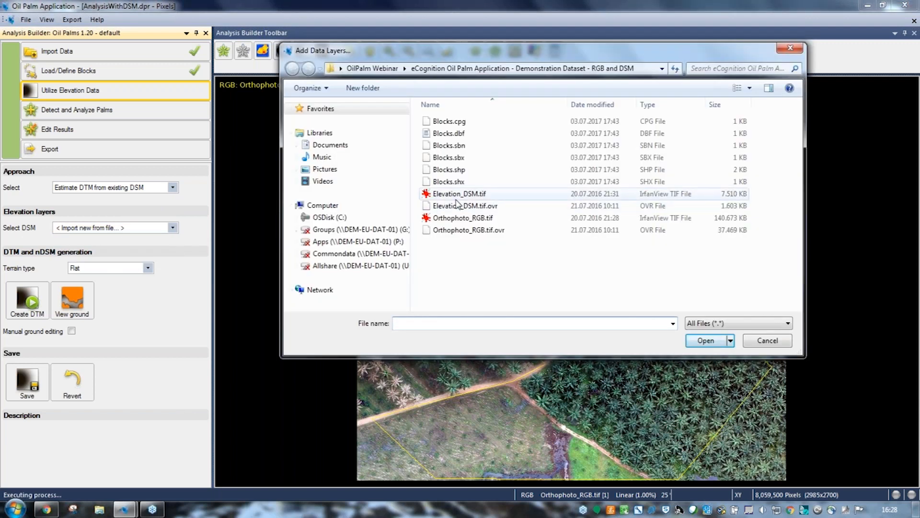
click(448, 196)
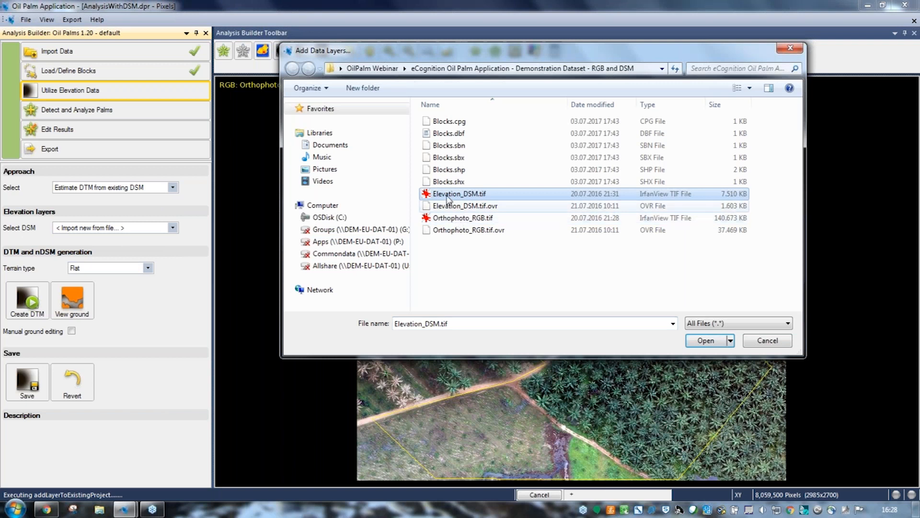
click(708, 341)
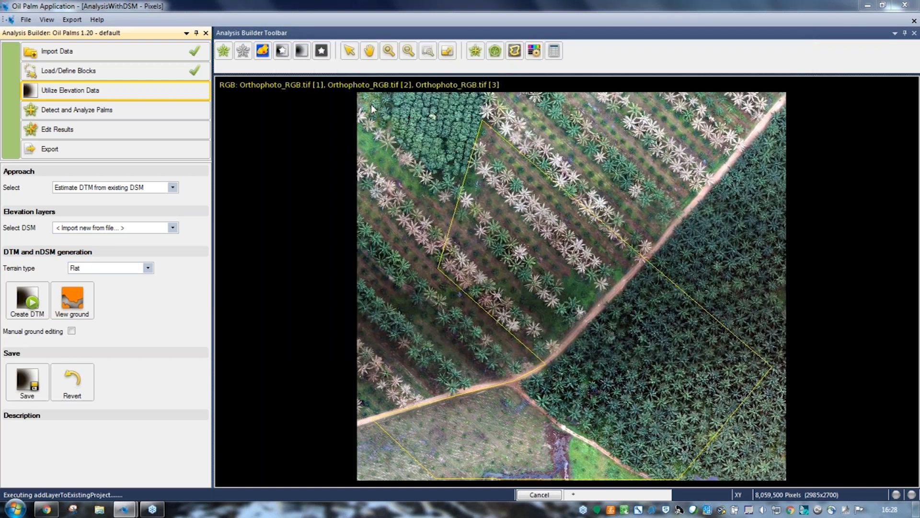
- Examine the imported DSM layer within the block boundary, and return to the RGB orthophoto
click(285, 53)
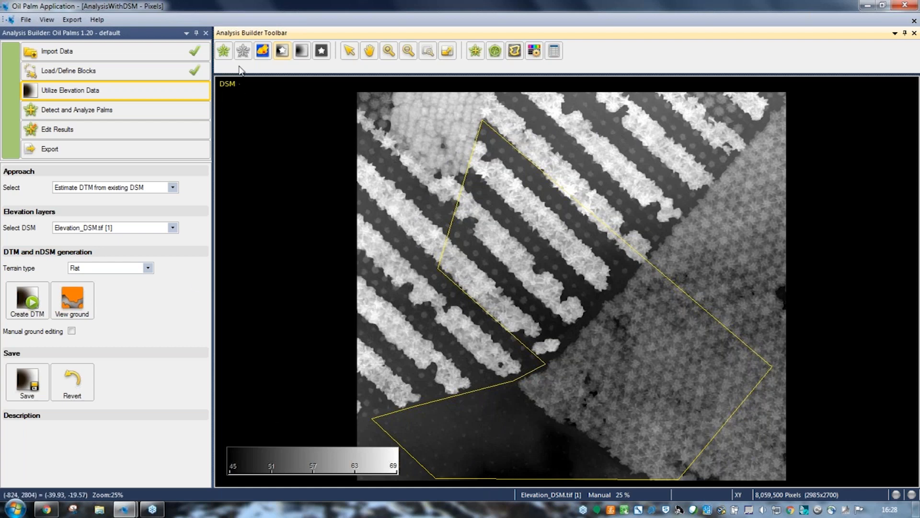
click(227, 55)
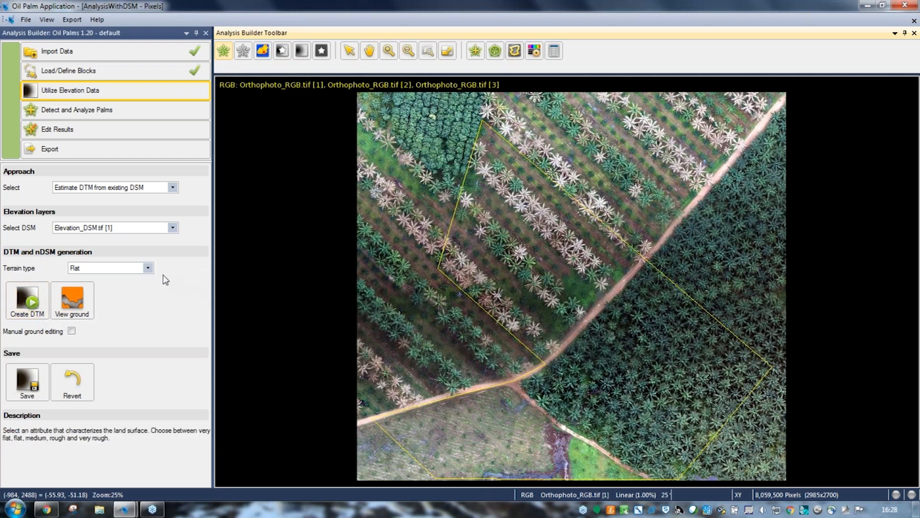
- Create the DTM and nDSM layers using the Flat terrain type
click(149, 268)
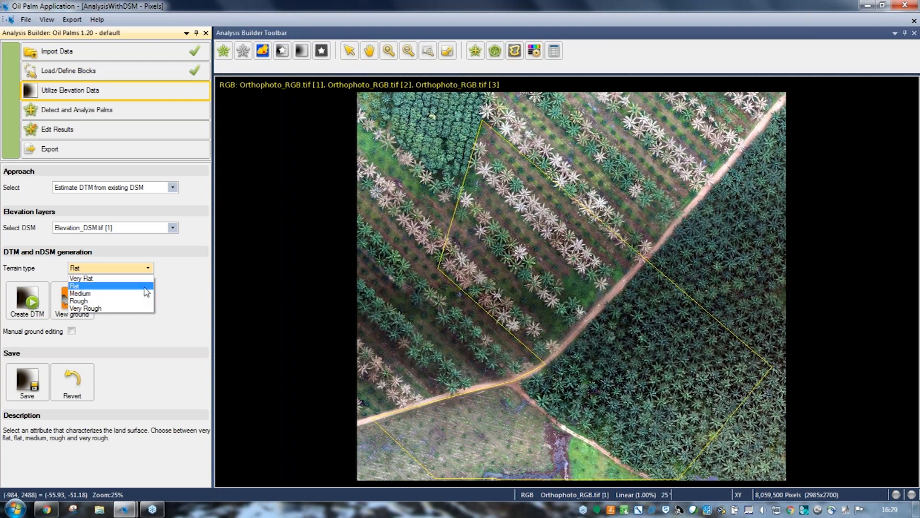
click(146, 287)
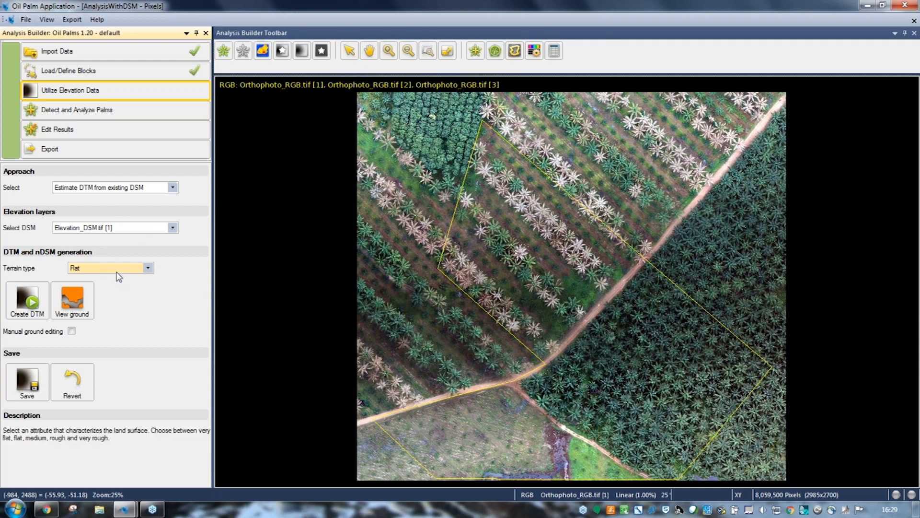
click(32, 306)
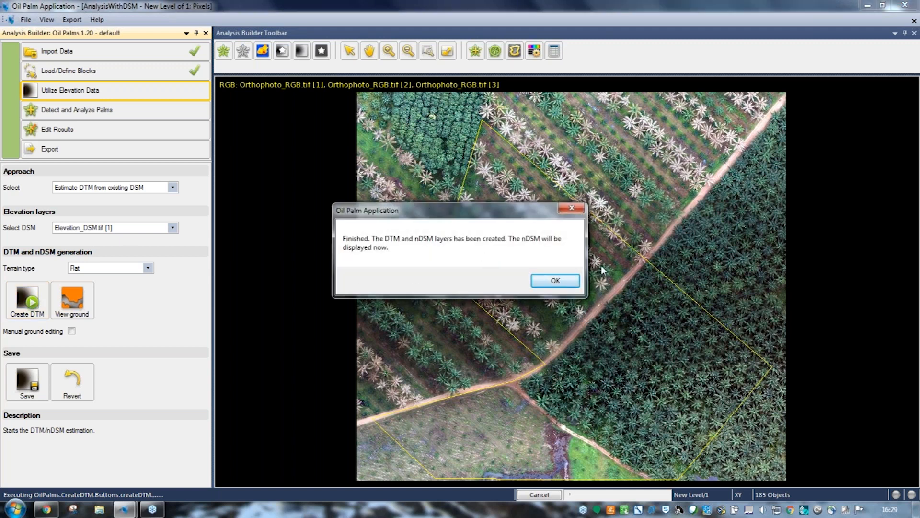
click(558, 281)
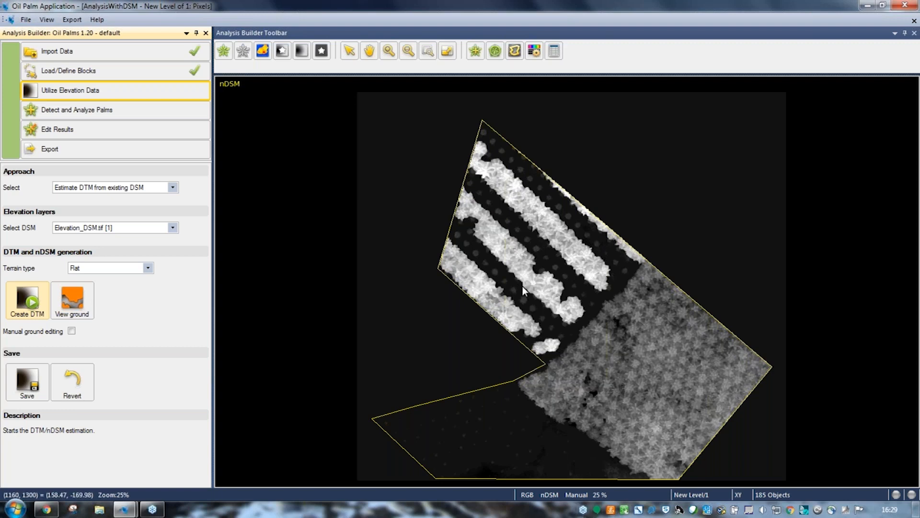
- Overlay the ground classification on the nDSM in solid fill, and save the elevation data results
mouse_move(510, 259)
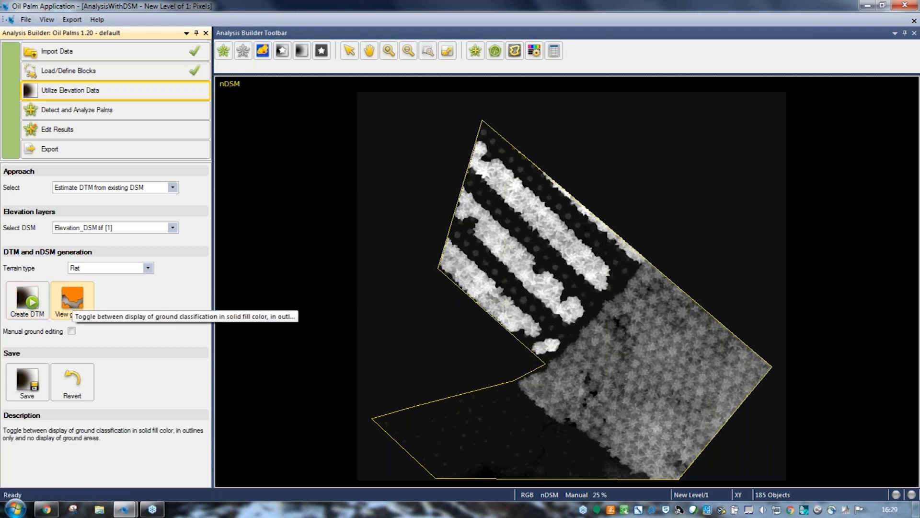
click(72, 302)
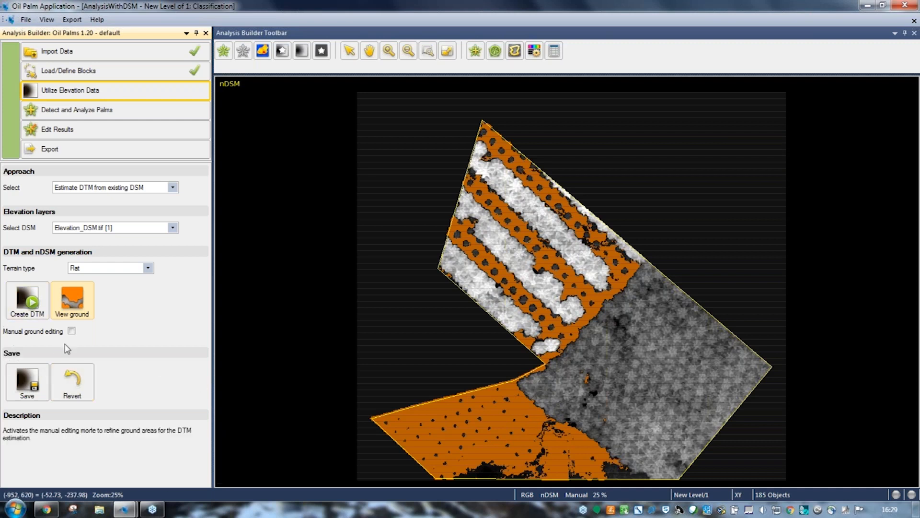
click(42, 375)
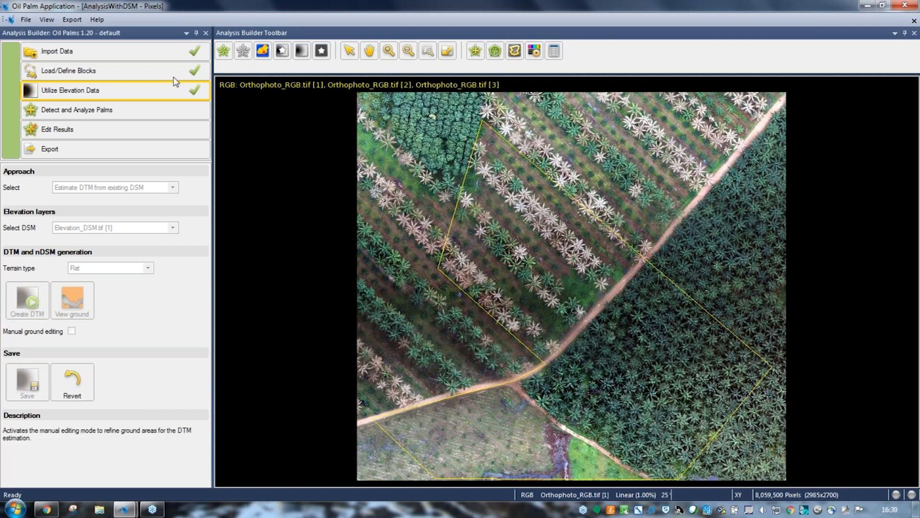
- Go on to palm detection and analysis and set the elevation-based detection sensitivity to 0.55, keeping the small crown size at ~2m diameter
click(187, 116)
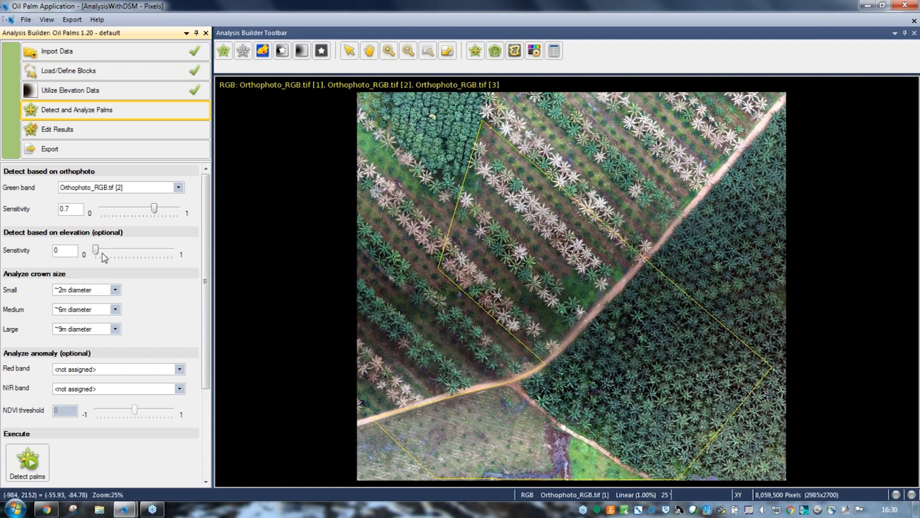
drag(101, 247, 143, 248)
click(115, 290)
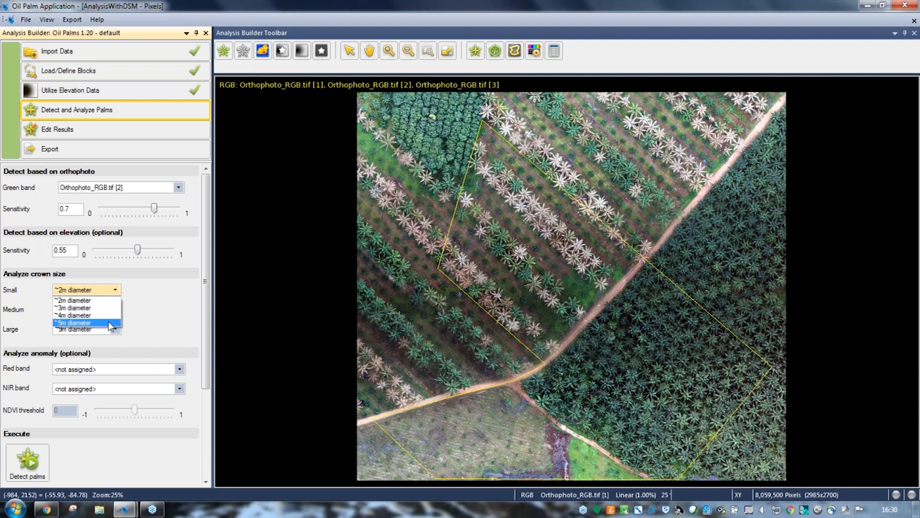
click(154, 289)
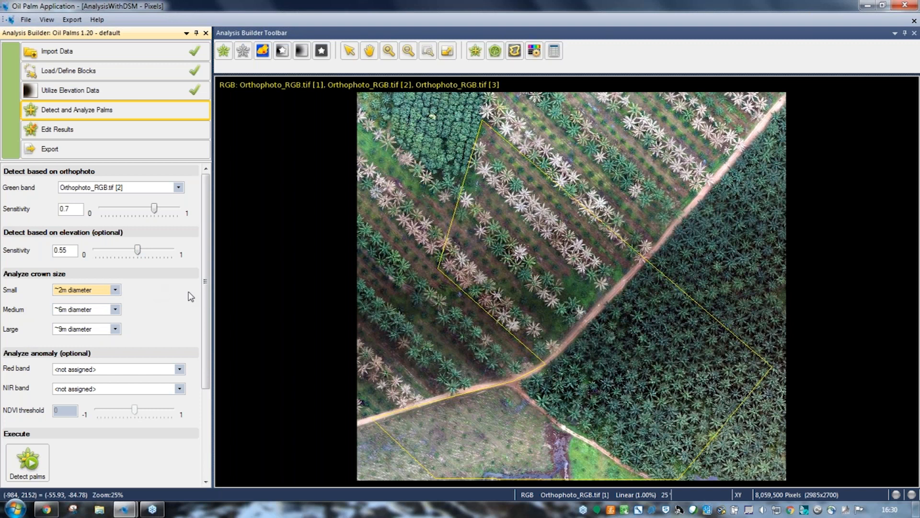
- Assign Orthophoto_RGB.tif [3] as red band and Orthophoto_RGB.tif [2] as NIR band for the anomaly analysis, and run the palm detection
drag(206, 267, 209, 299)
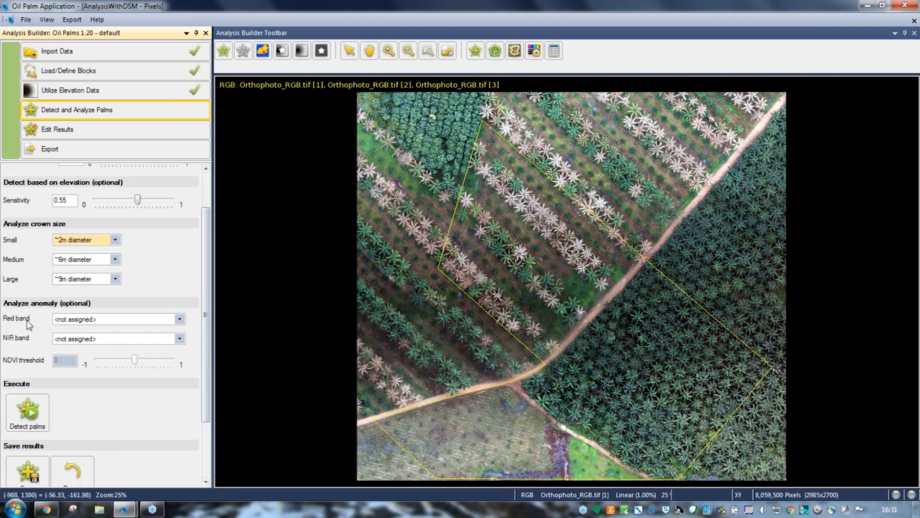
click(180, 319)
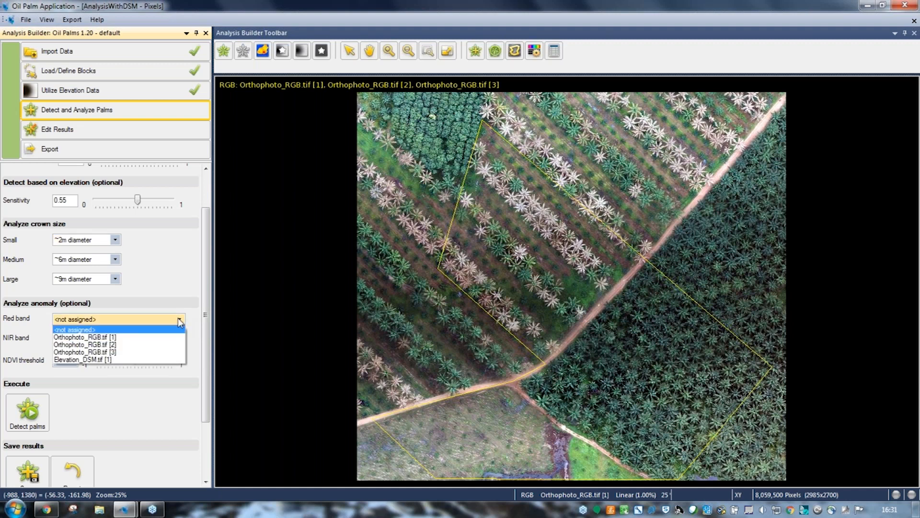
click(158, 352)
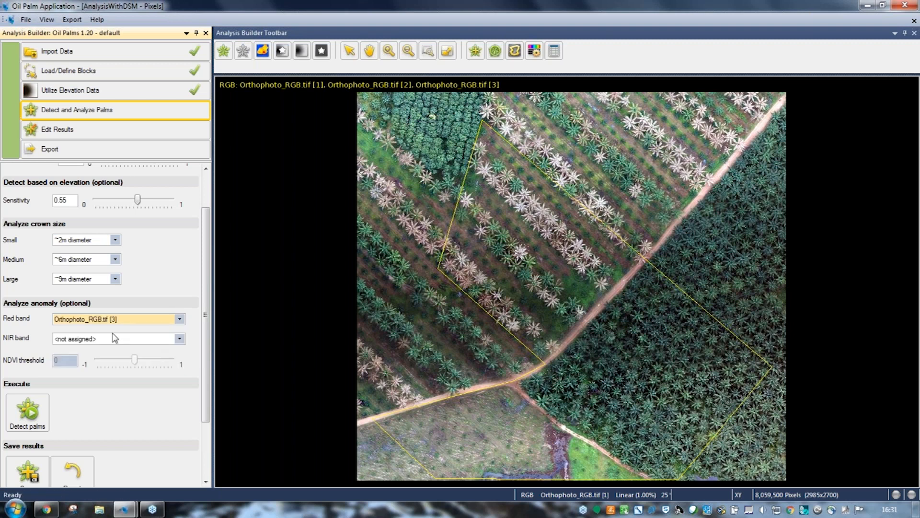
click(179, 339)
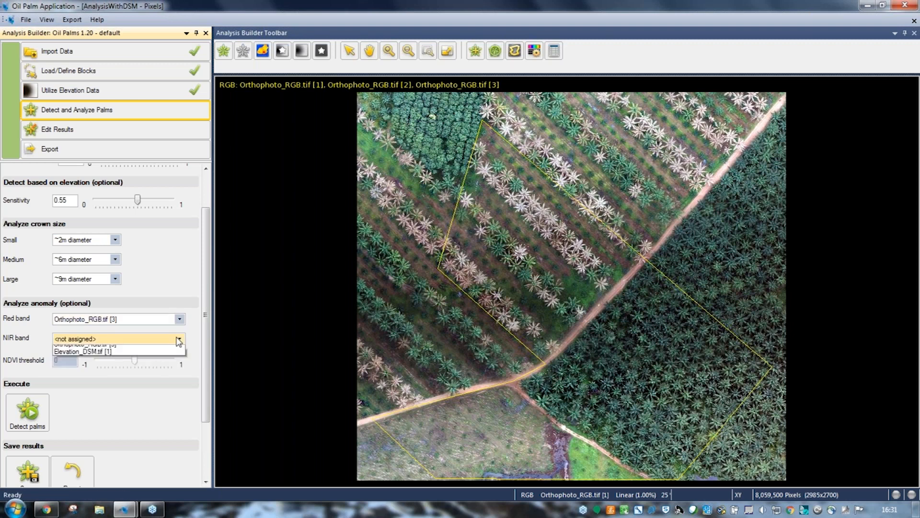
click(163, 364)
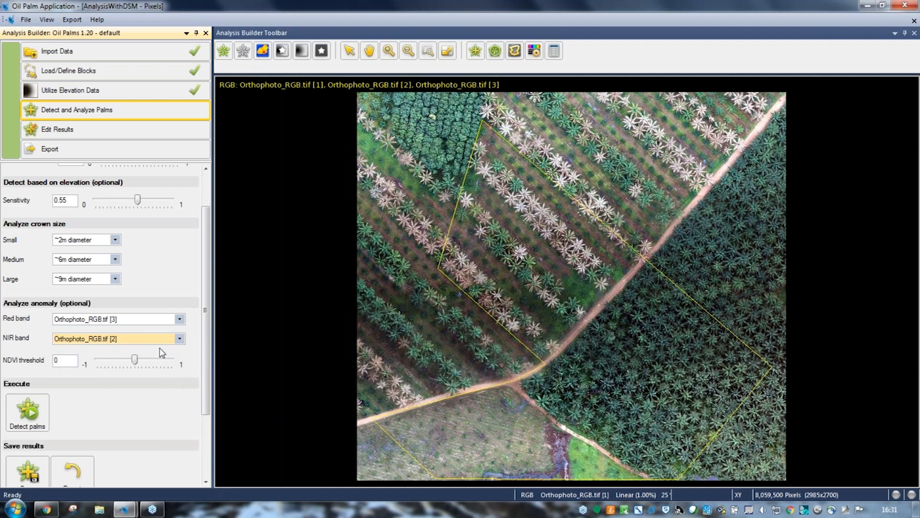
drag(207, 309, 210, 341)
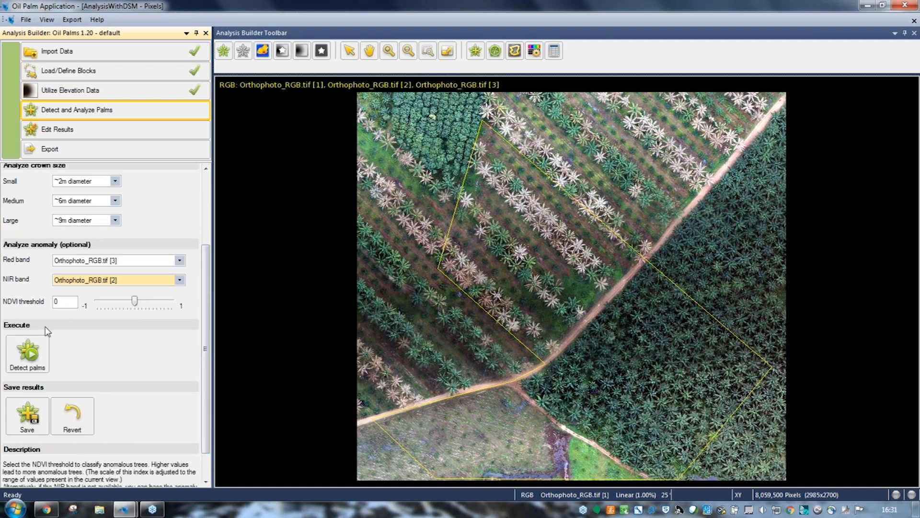
click(31, 363)
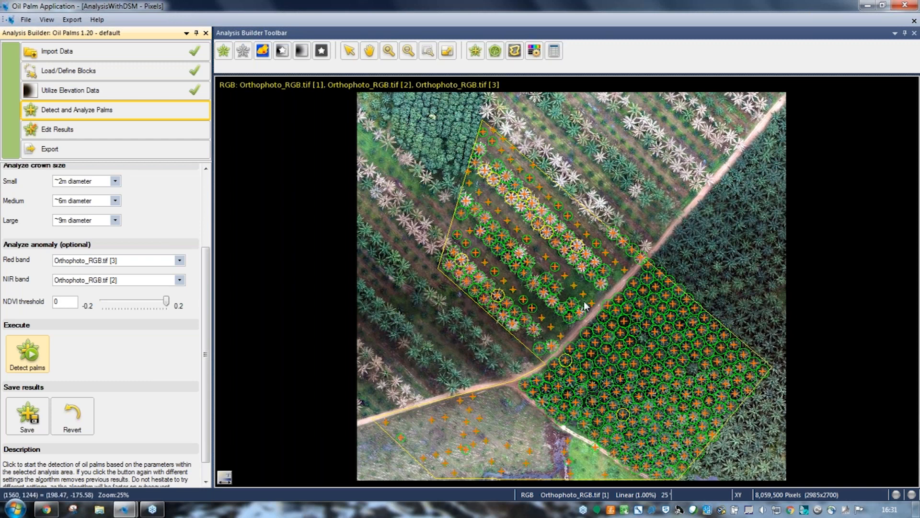
- Inspect the detected palms and crown circles in the blocks on both sides of the road, and save the detection results
scroll(599, 314, up, 1)
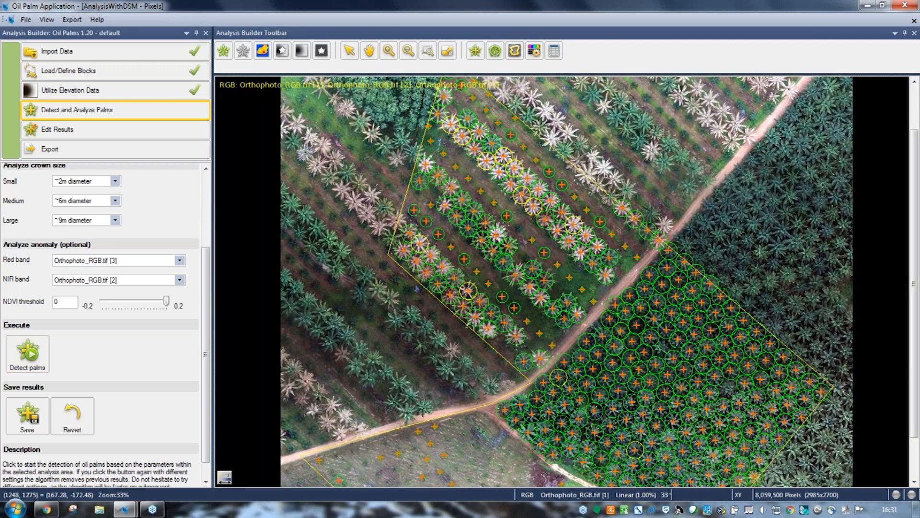
scroll(673, 282, up, 1)
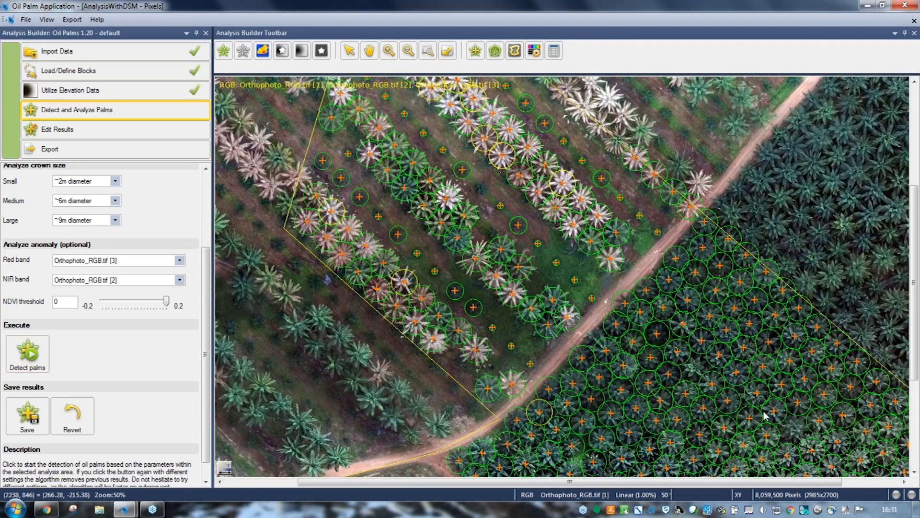
drag(746, 413, 739, 404)
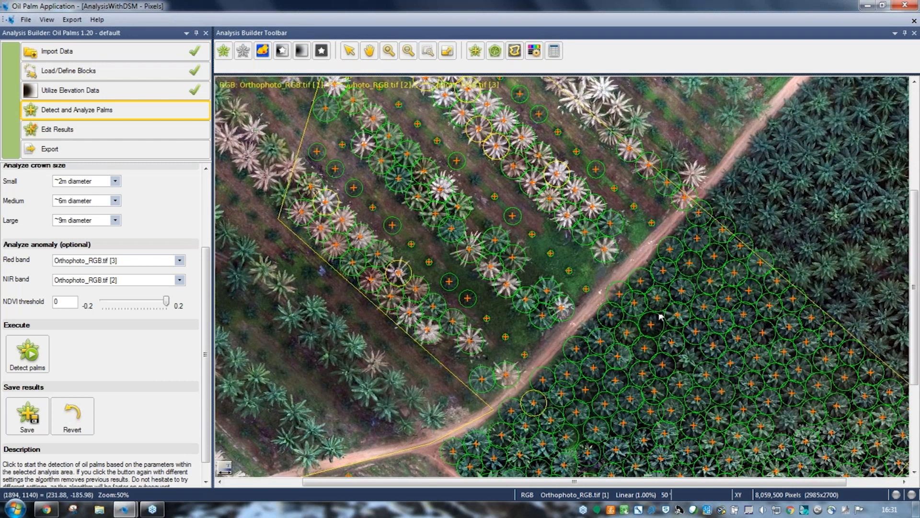
drag(411, 116, 392, 140)
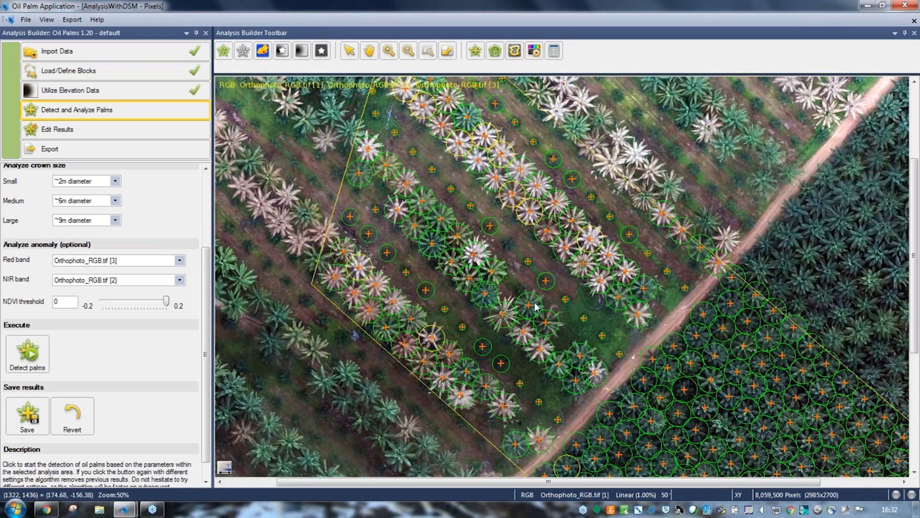
drag(625, 383, 576, 311)
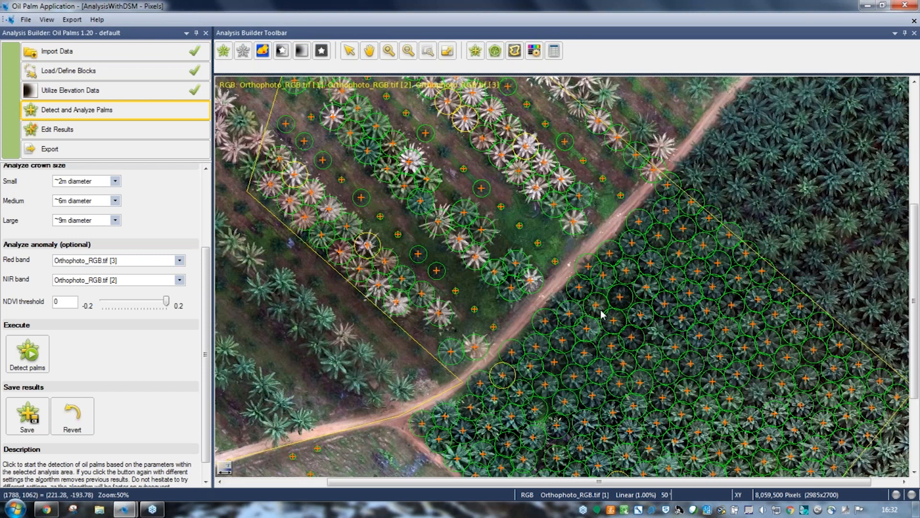
mouse_move(602, 314)
drag(567, 310, 555, 235)
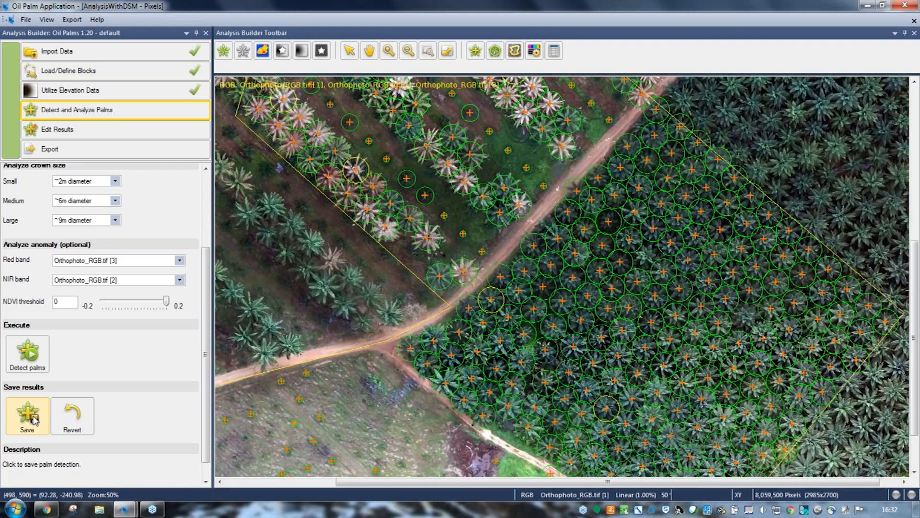
click(33, 420)
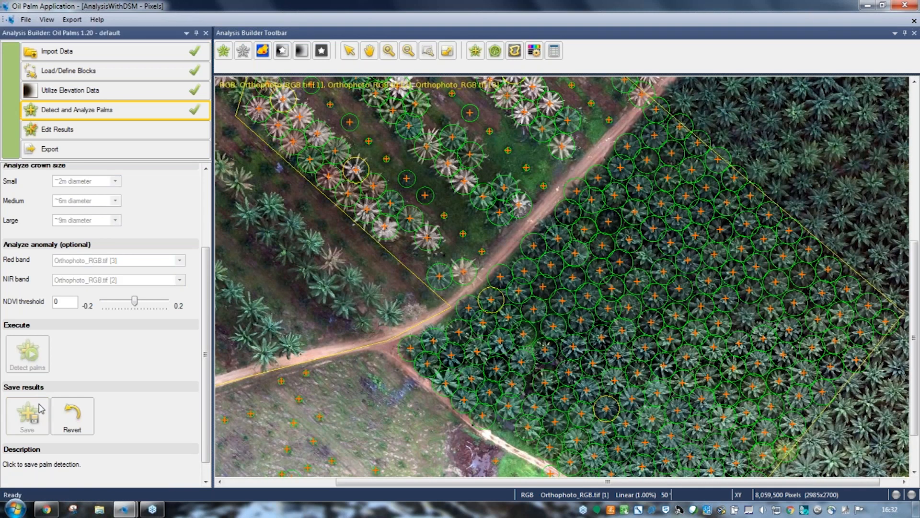
- Go on to editing the results, activate adding and removing of single palms, and check the blocks around the road junction for missed palms
click(102, 128)
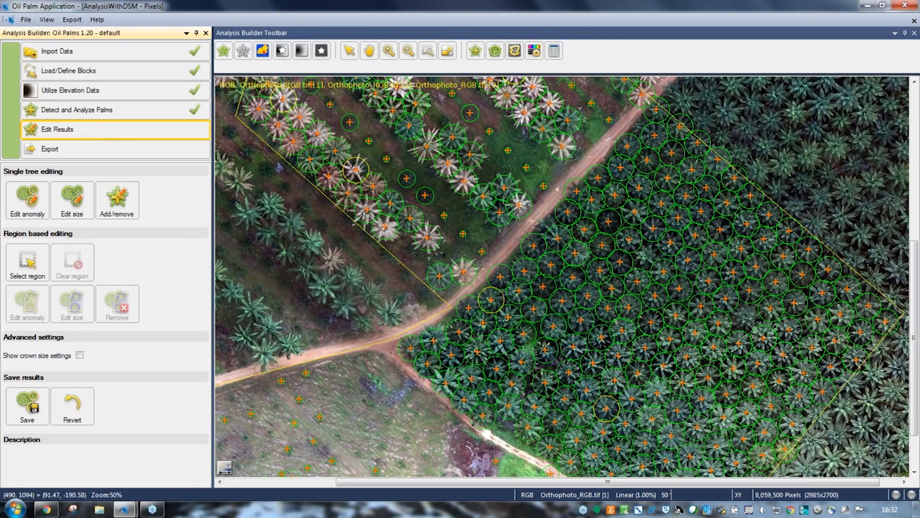
click(126, 205)
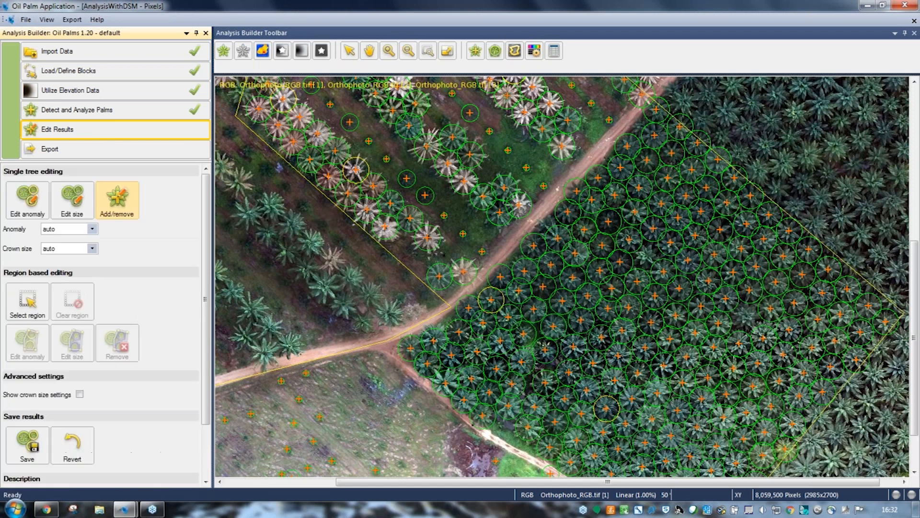
click(644, 259)
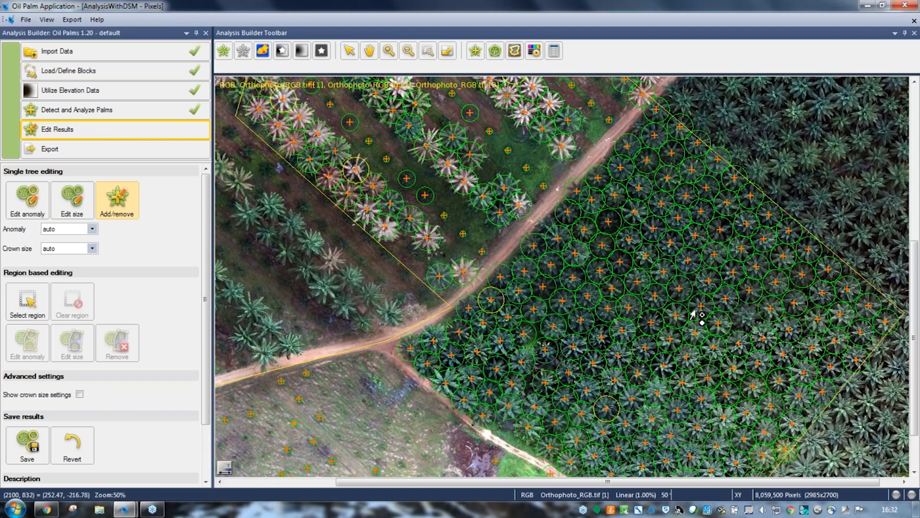
click(748, 322)
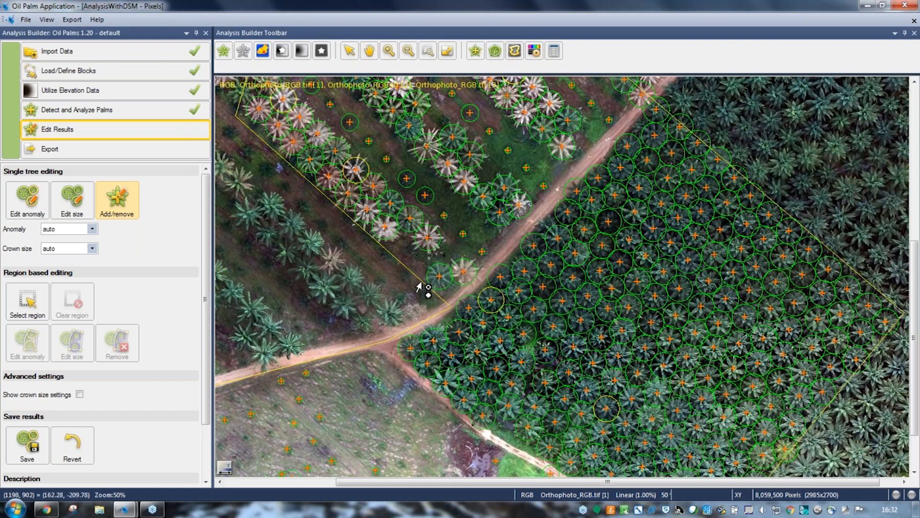
drag(438, 157, 502, 302)
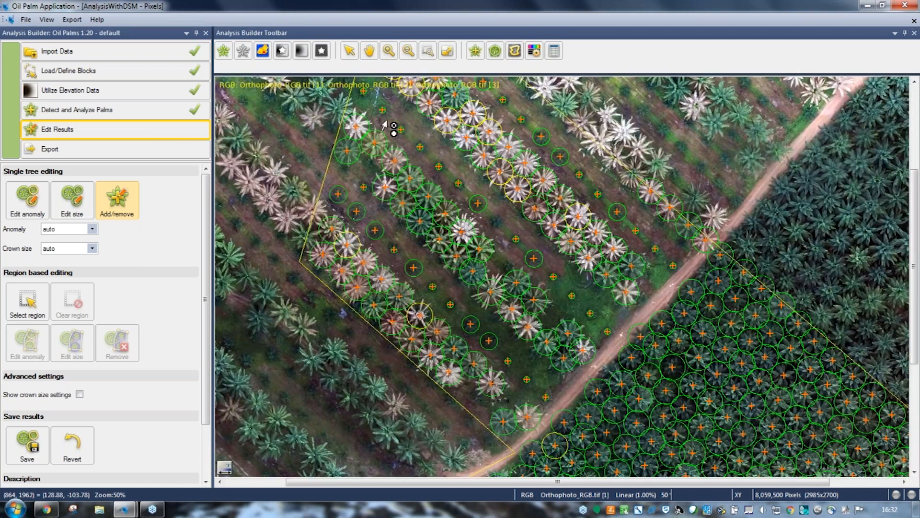
click(496, 230)
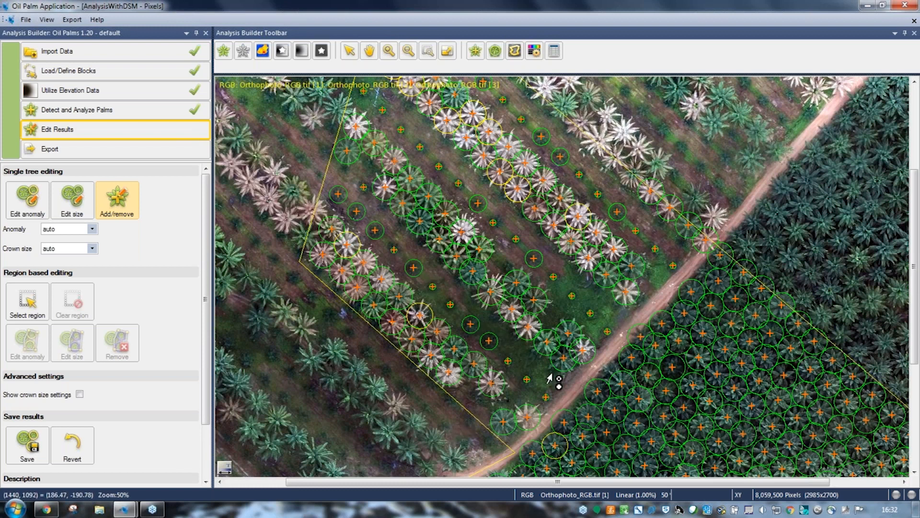
drag(569, 401, 576, 207)
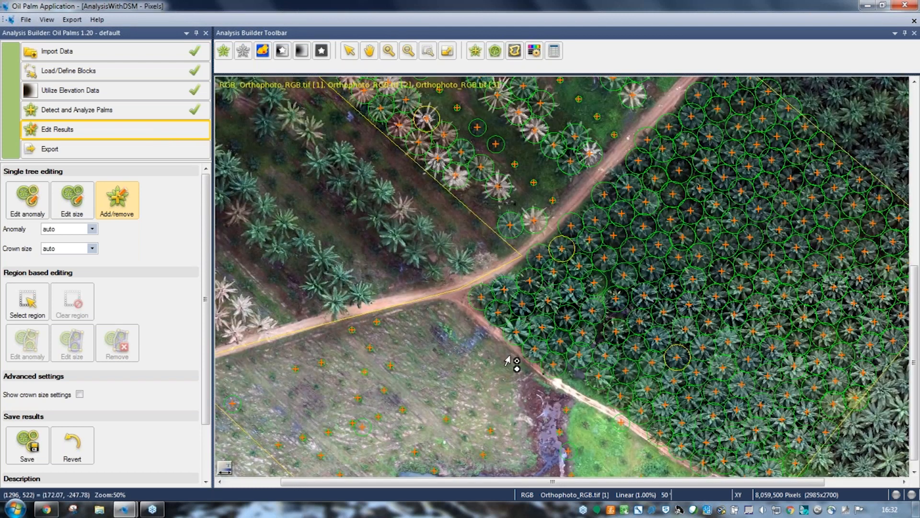
drag(291, 415, 362, 402)
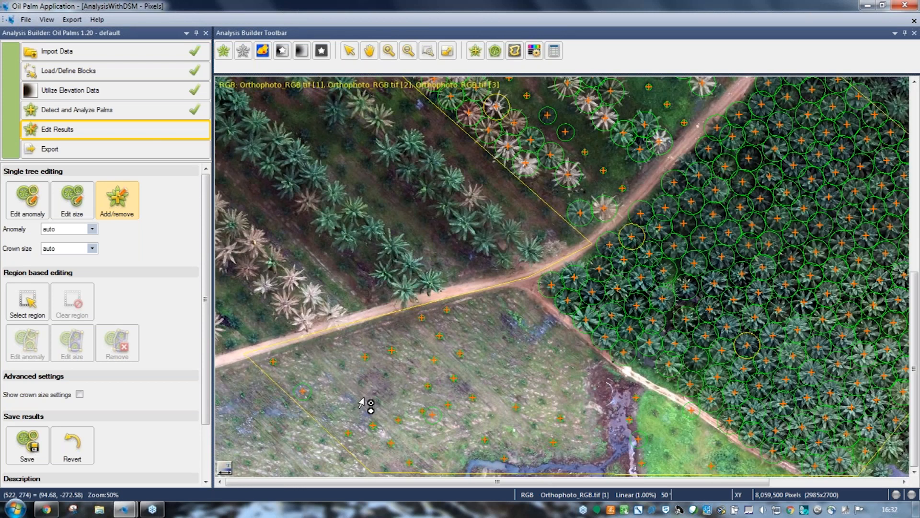
drag(560, 379, 531, 406)
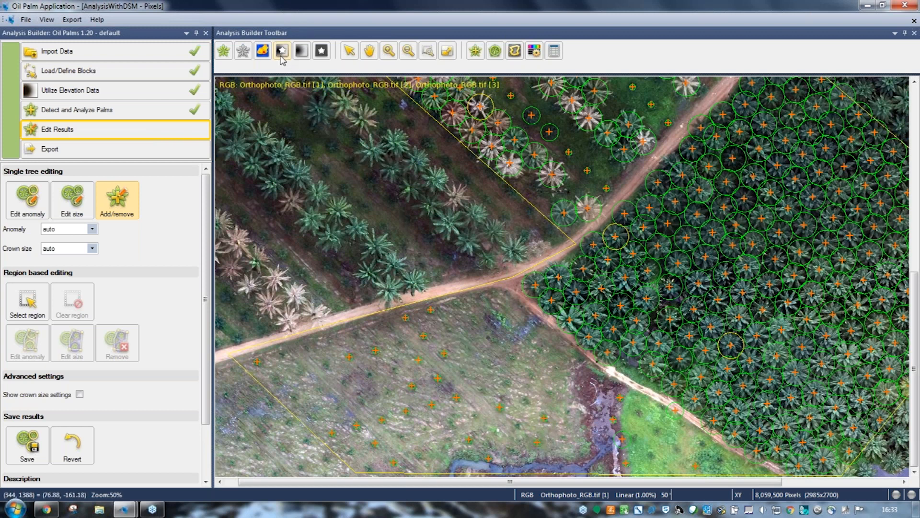
- Display the nDSM and add a missed palm at a faint crown in the young-palm block, with anomaly and crown size on auto
click(321, 52)
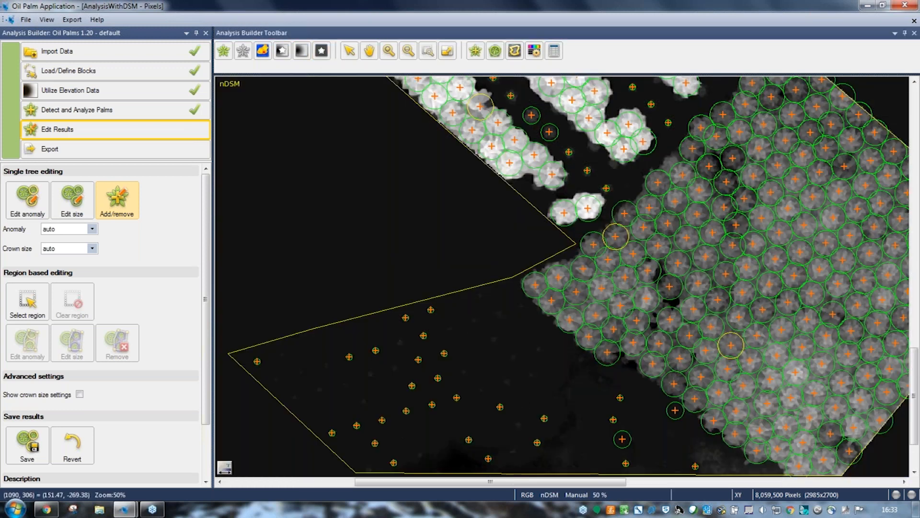
scroll(510, 394, up, 2)
drag(415, 375, 602, 334)
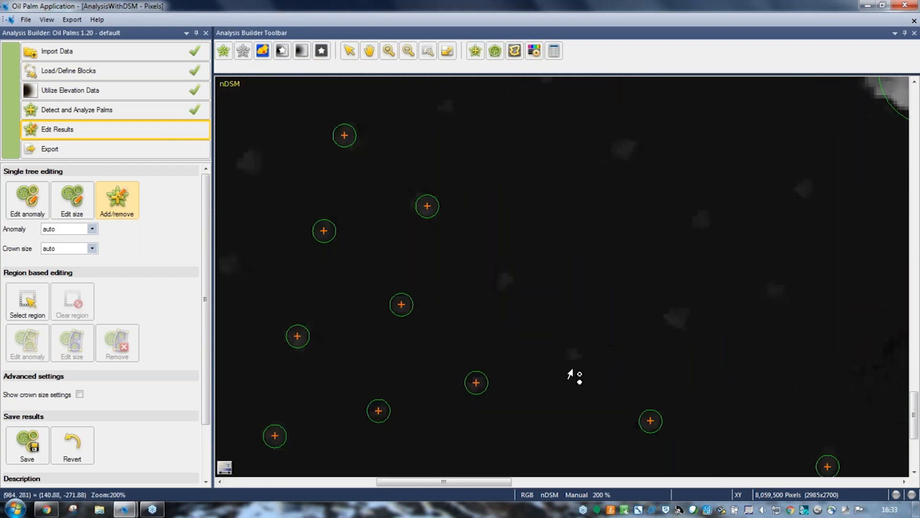
click(504, 282)
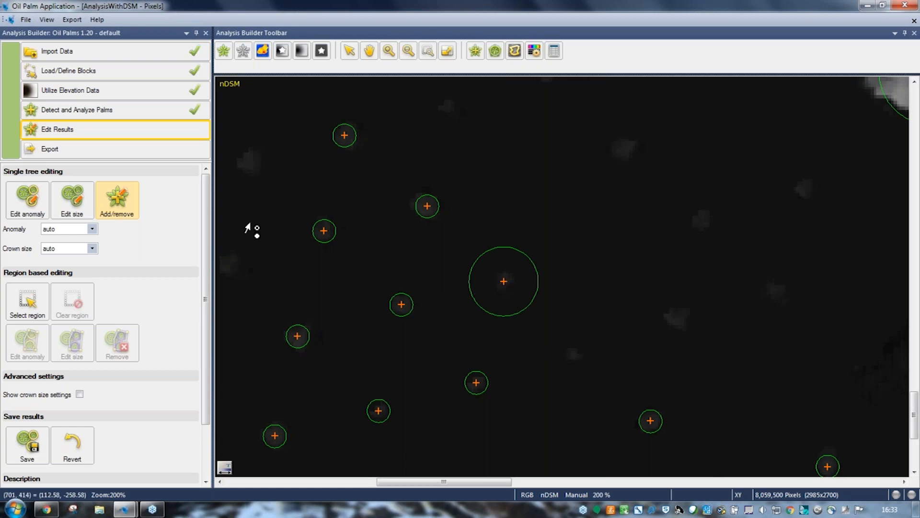
- Reduce the added palm's crown by two size categories so it matches the small crowns around it
click(71, 216)
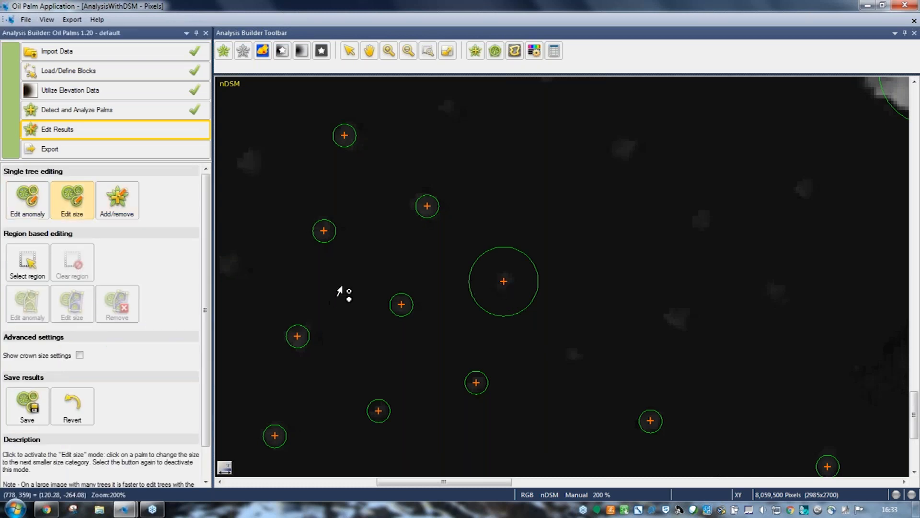
click(480, 292)
click(488, 292)
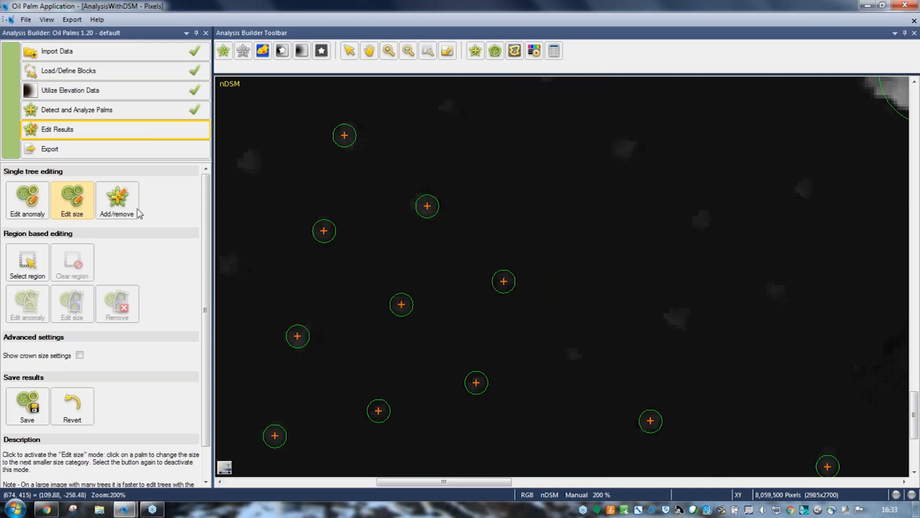
scroll(493, 302, down, 1)
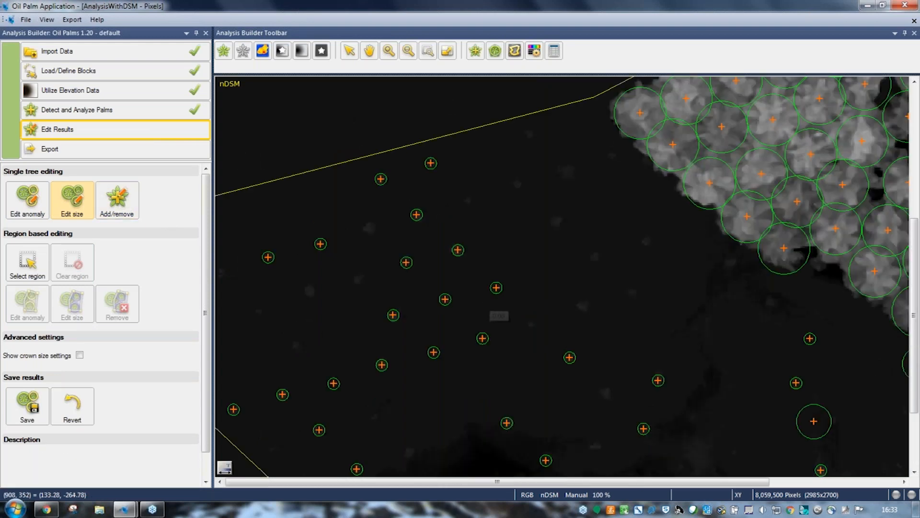
scroll(509, 304, down, 1)
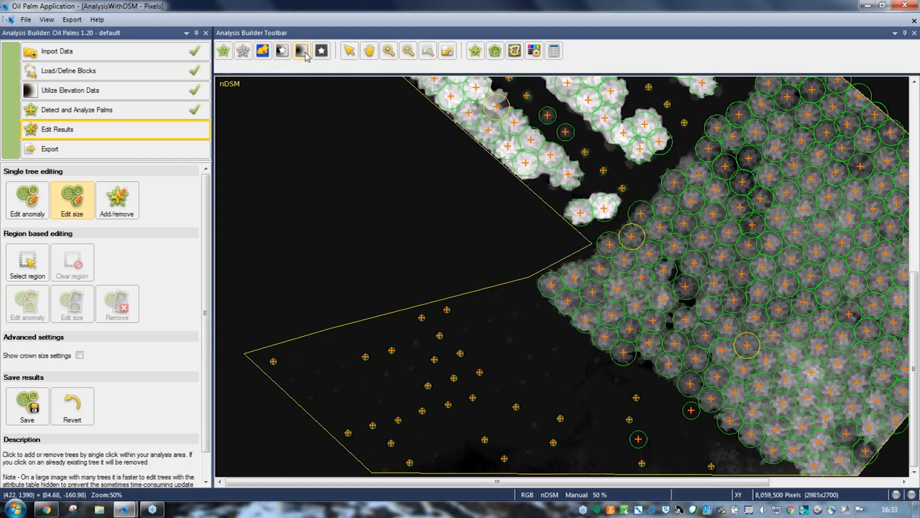
- Display the RGB orthophoto under the palm markers again and save the edited results
click(233, 52)
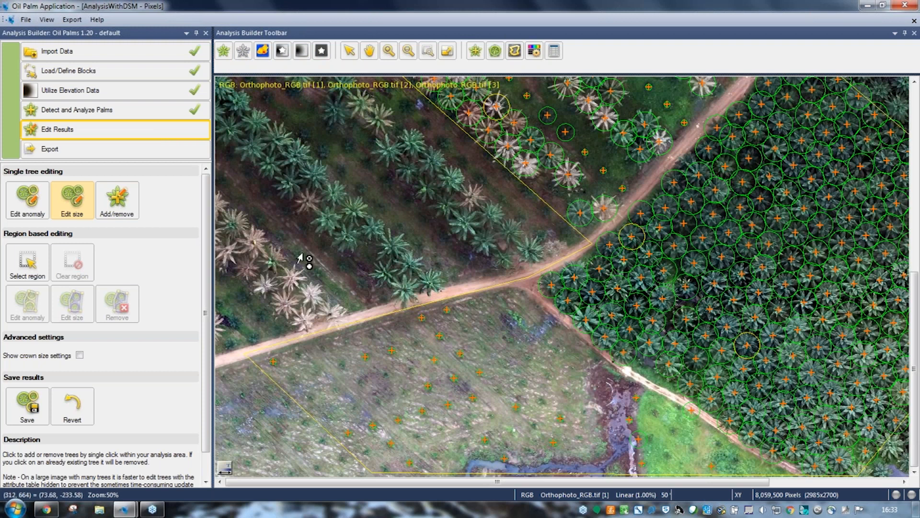
scroll(470, 302, down, 1)
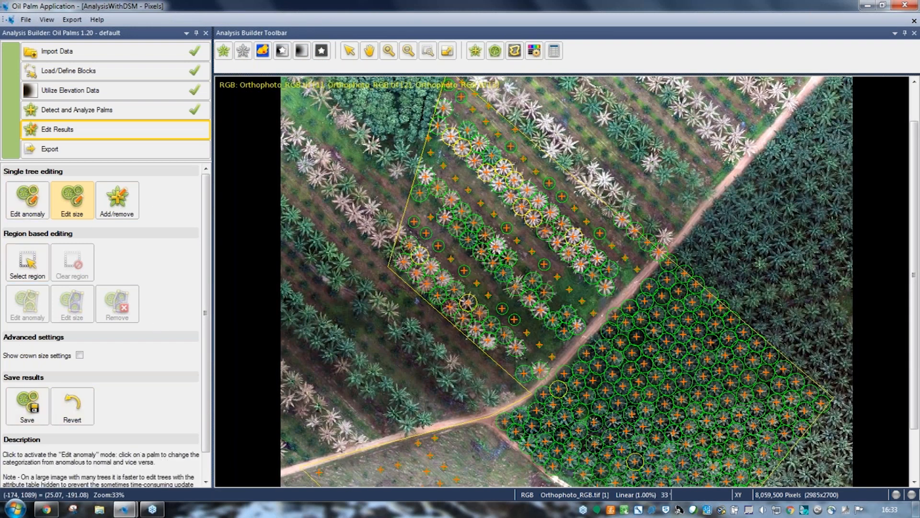
click(43, 415)
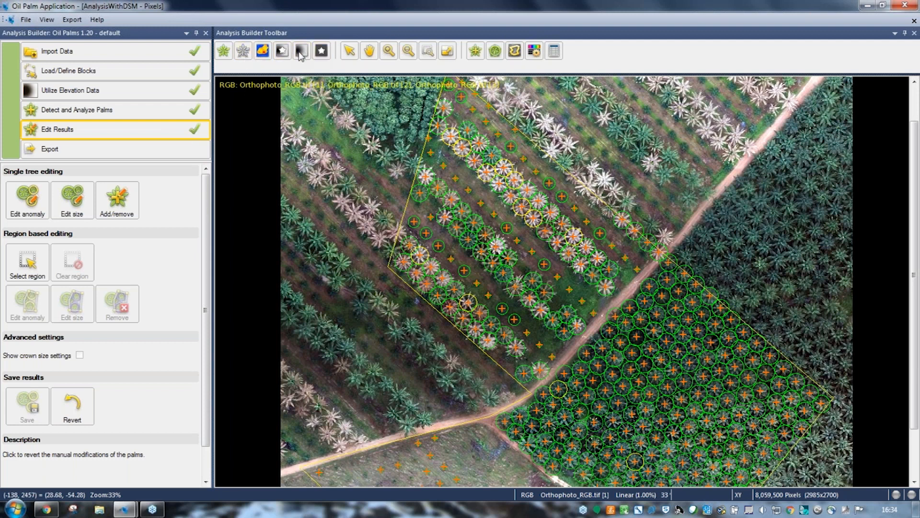
- Examine the palm density map across all the blocks, and return to the RGB orthophoto view
click(263, 51)
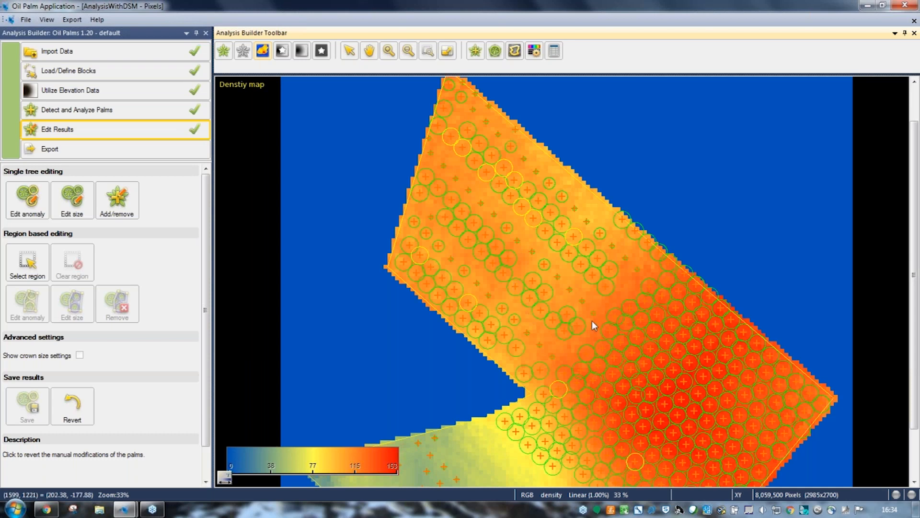
scroll(605, 245, down, 2)
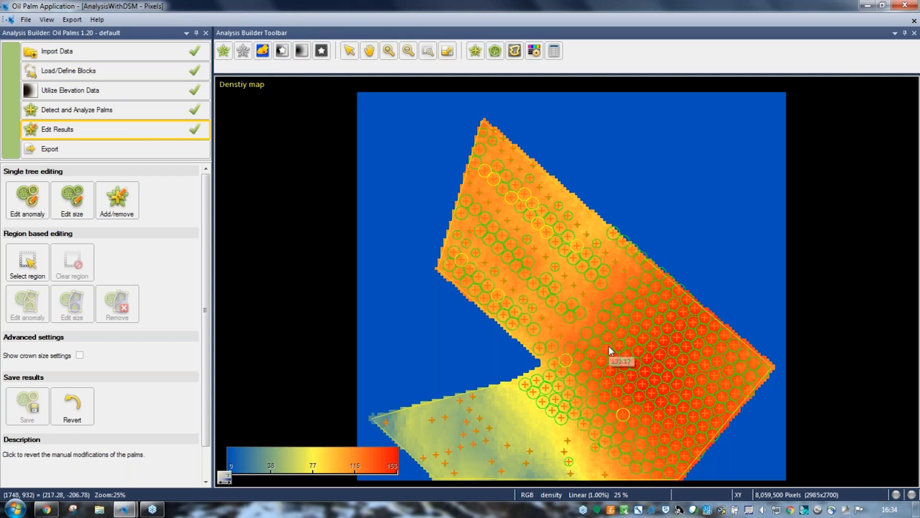
mouse_move(557, 283)
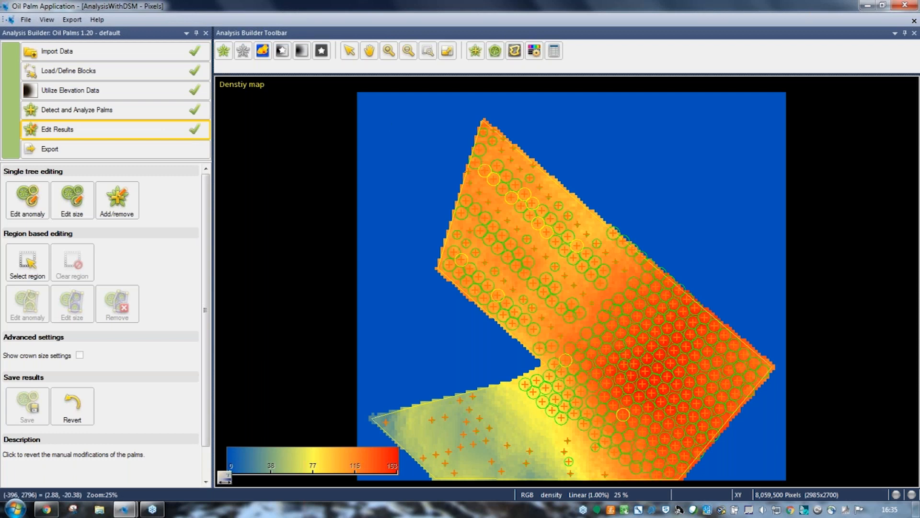
click(224, 52)
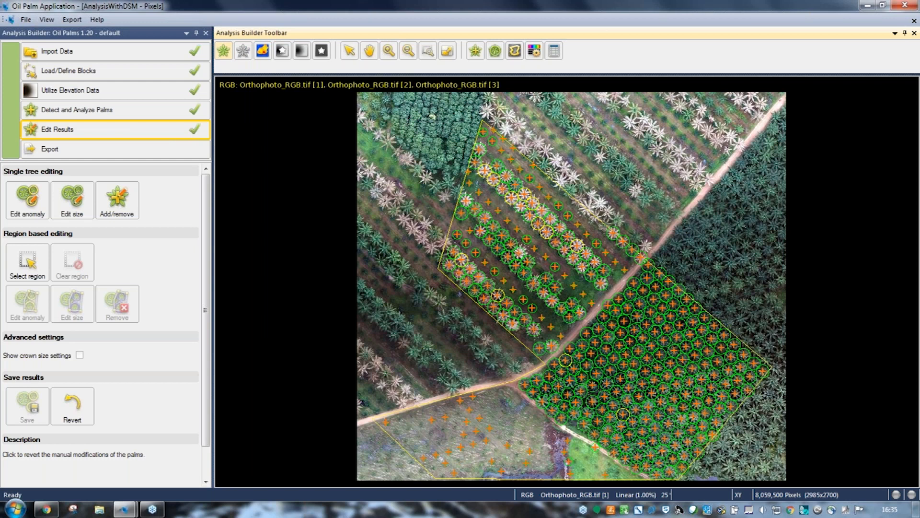